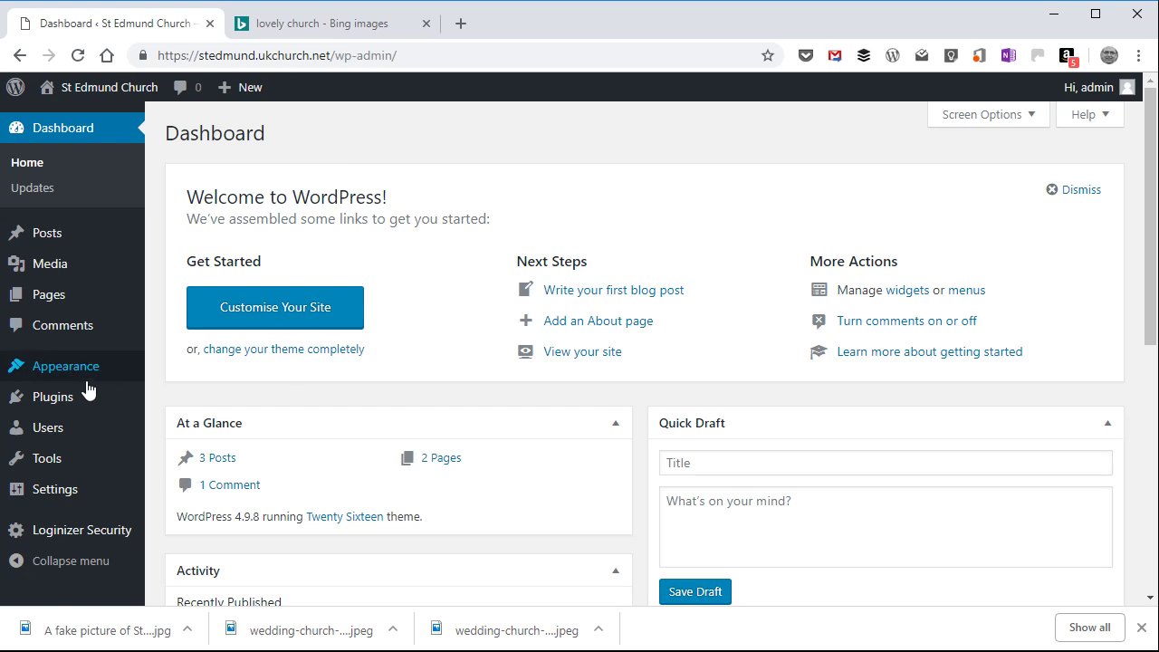
Step: Search the plugin directory for "all in one event calendar", and install and activate the All-in-One Event Calendar plugin
mouse_move(66, 404)
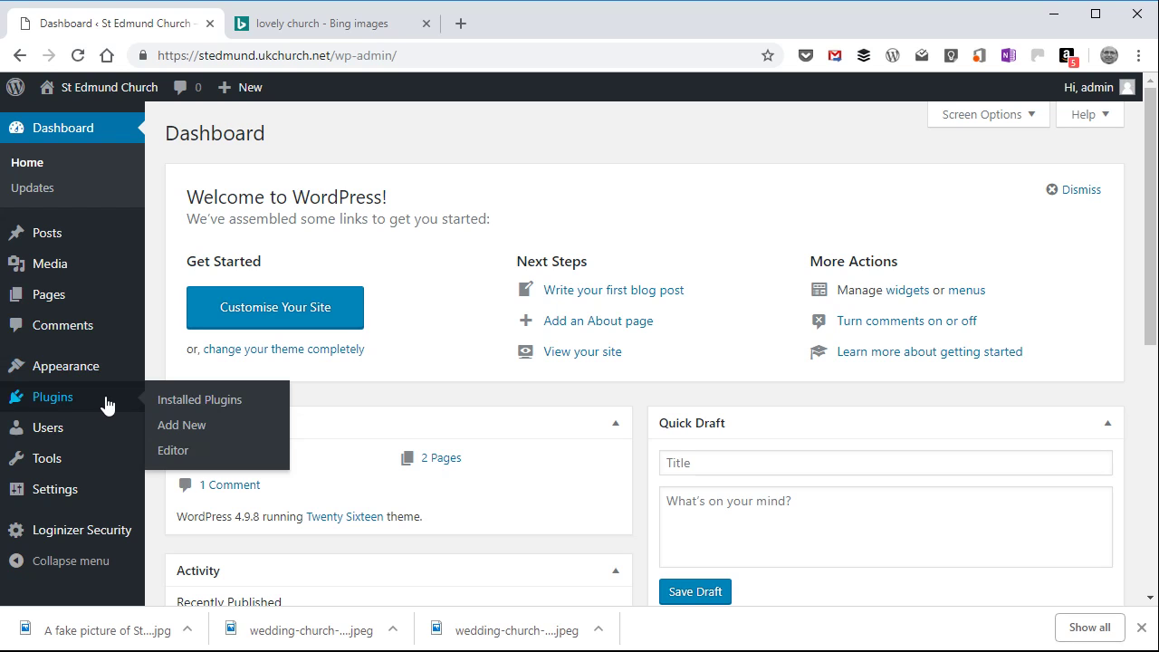
click(191, 430)
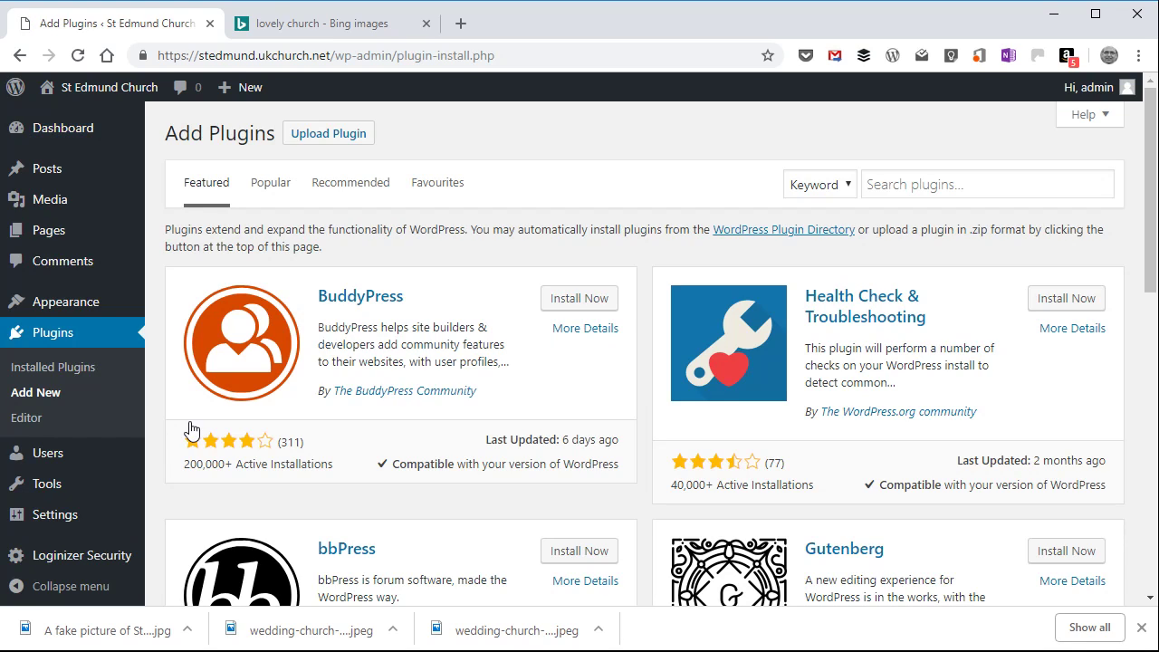
click(896, 182)
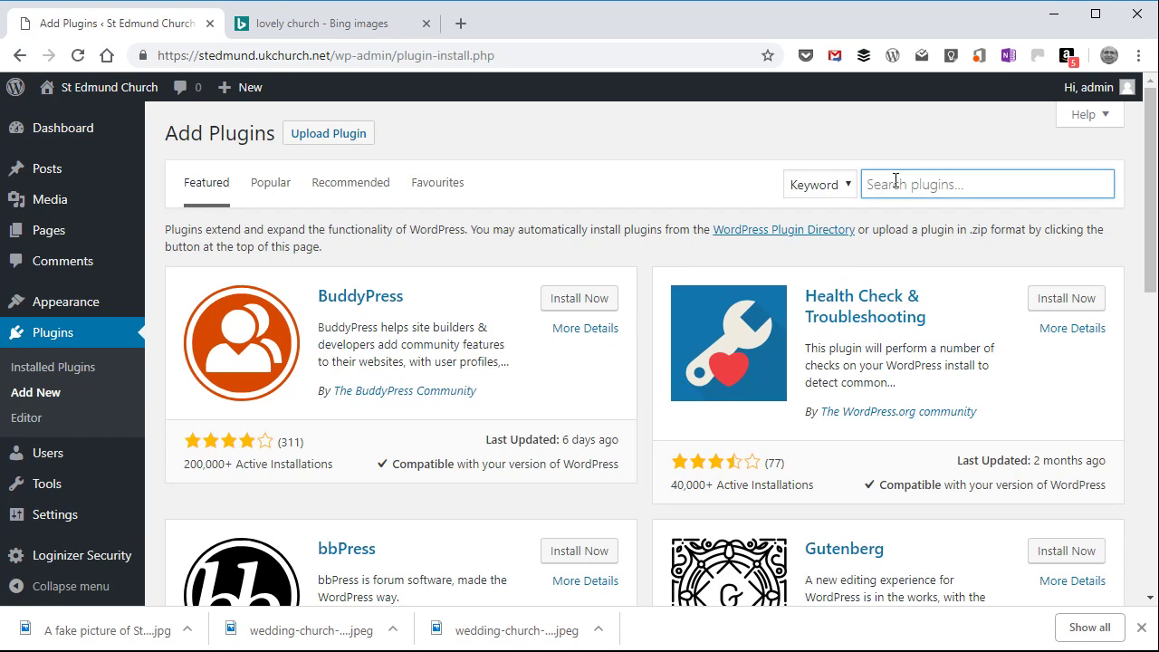
text(all in one even)
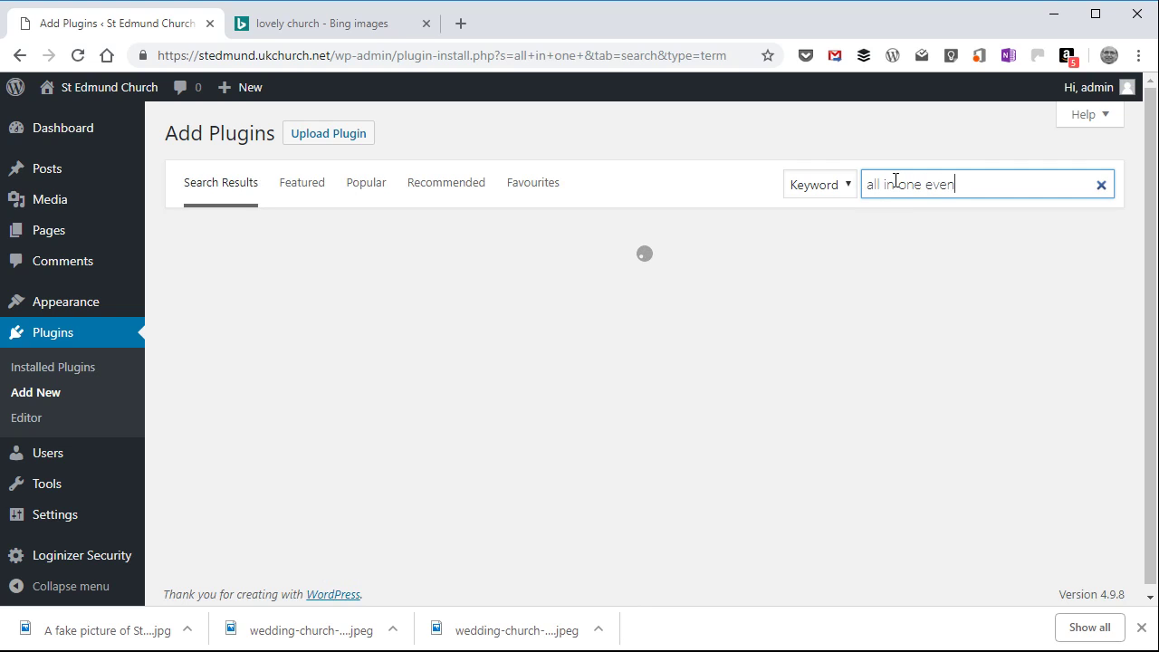
text(t ca)
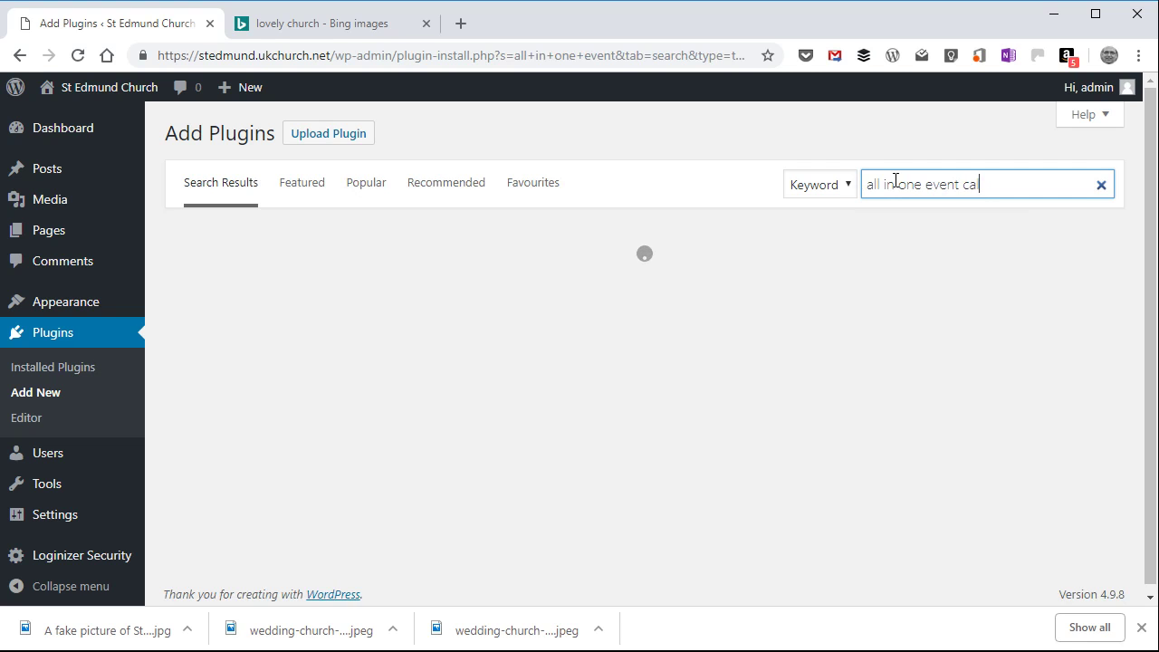
text(lendar)
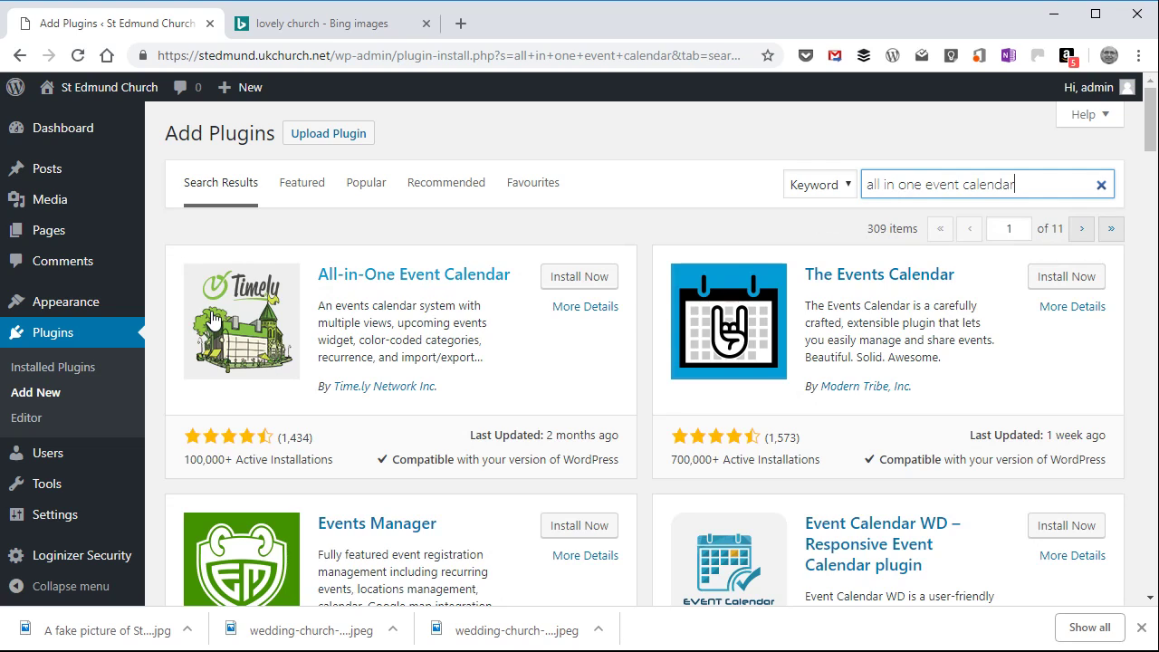
click(584, 286)
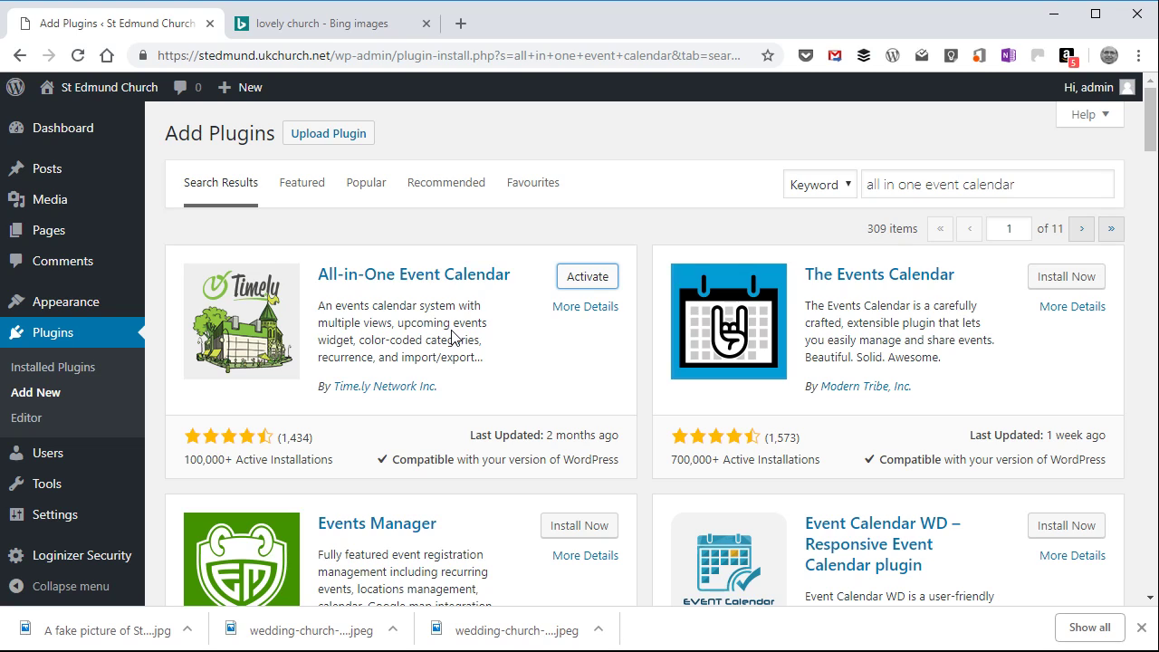
click(587, 279)
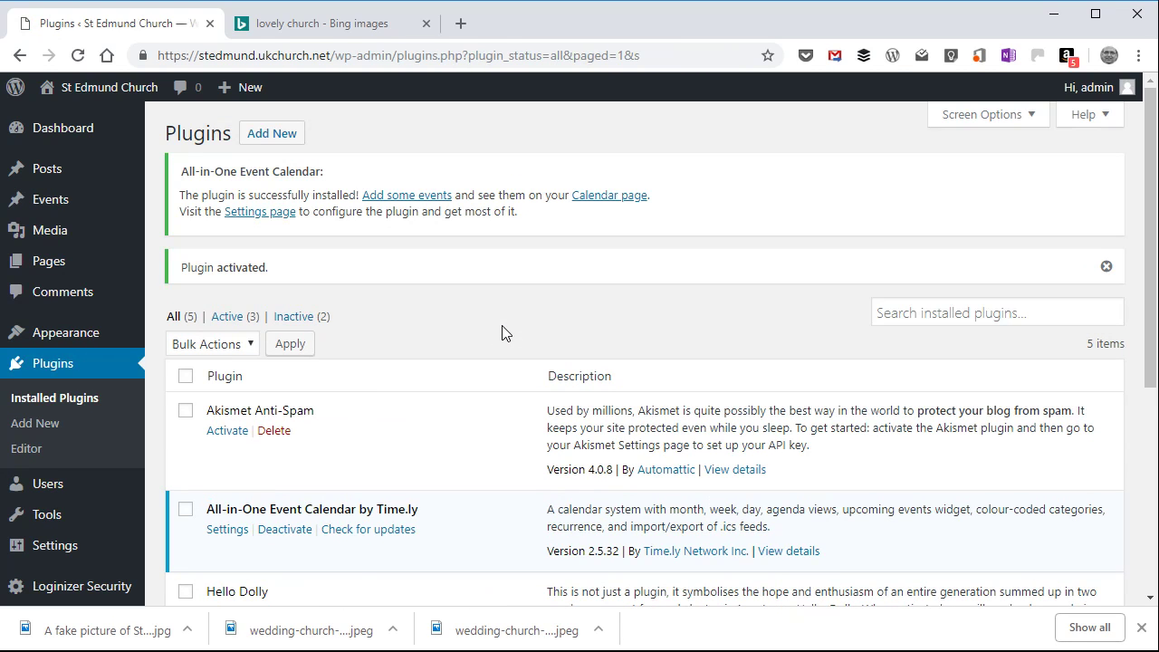
Step: Start a new calendar event and title it "Parish Worship Service"
click(400, 201)
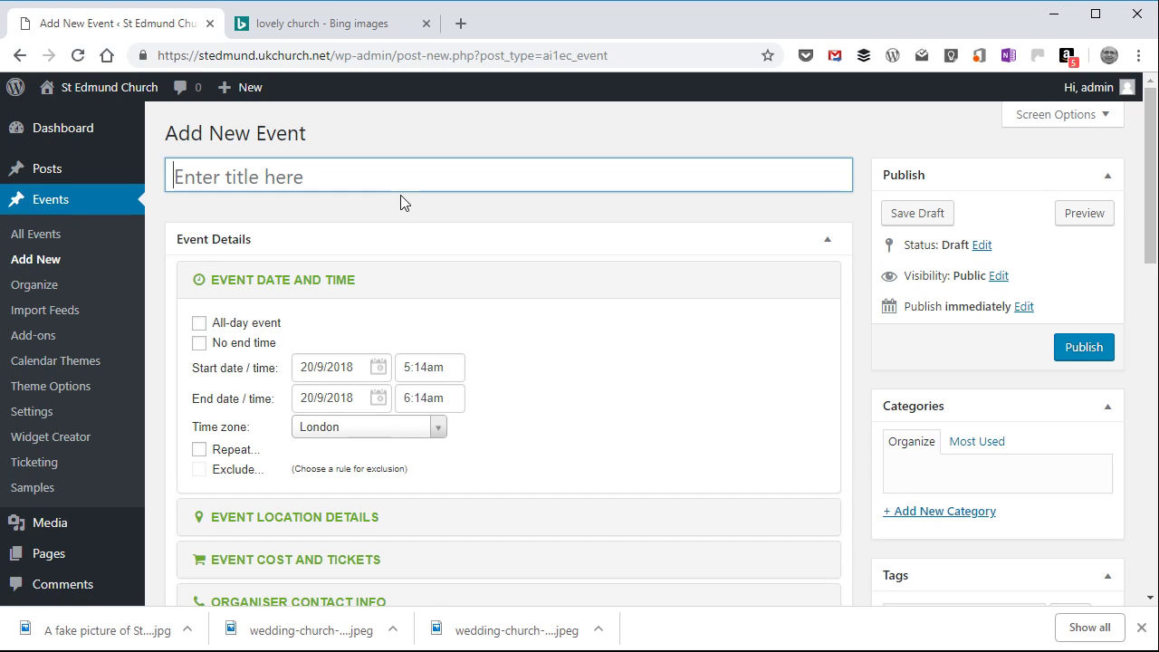
text(Pa)
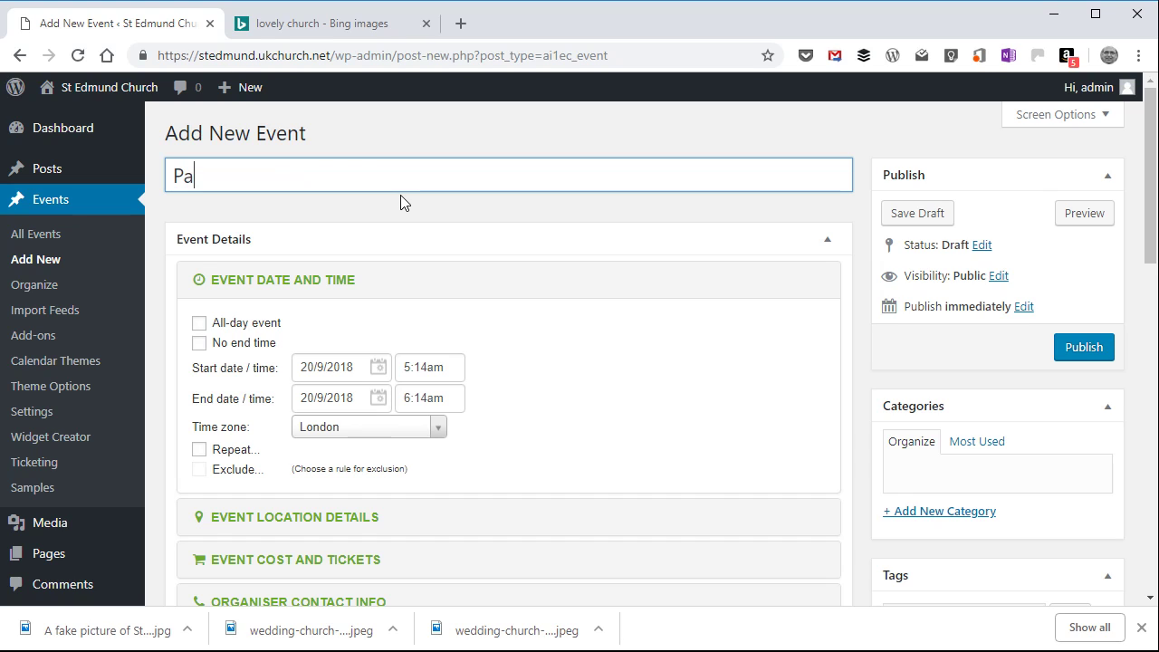
text(risj)
key(BackSpace)
text(h Worship)
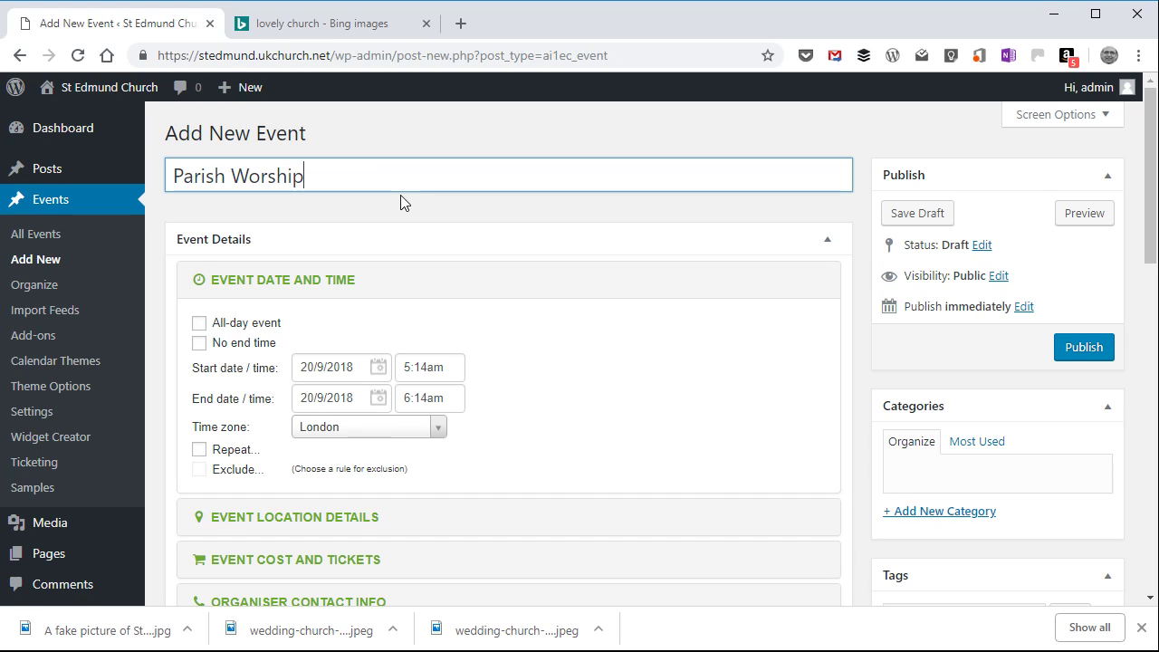
text( Service)
Step: Set the start time of the Parish Worship Service event to 11:00am
click(444, 367)
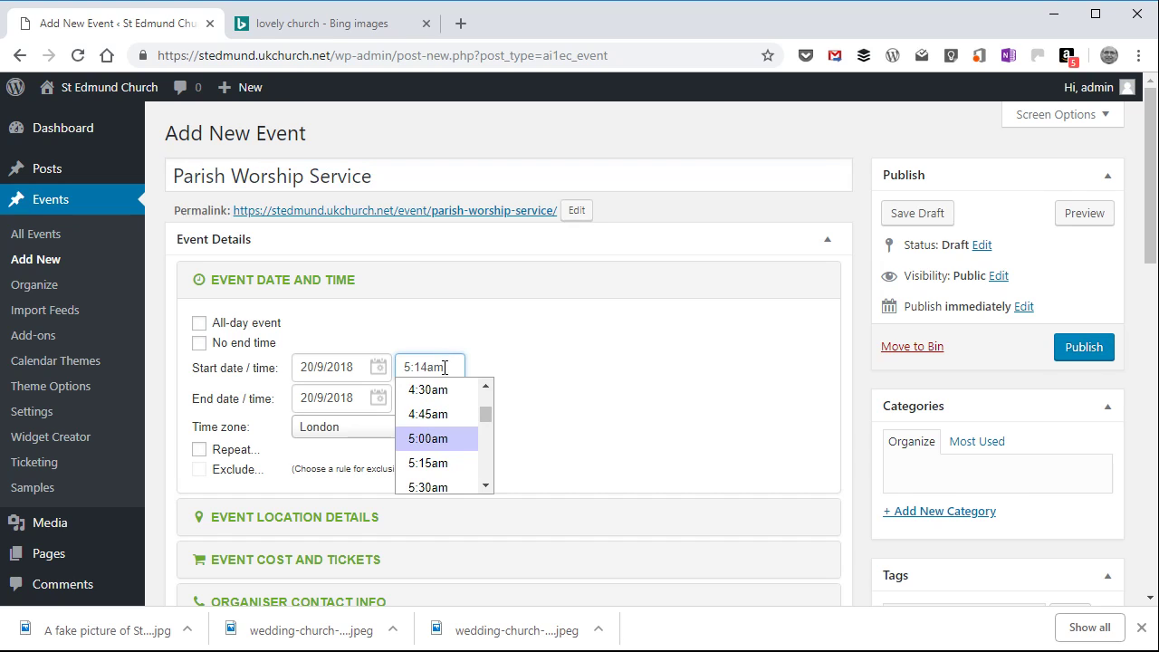
key(ctrl+a)
text(11:00am)
key(Return)
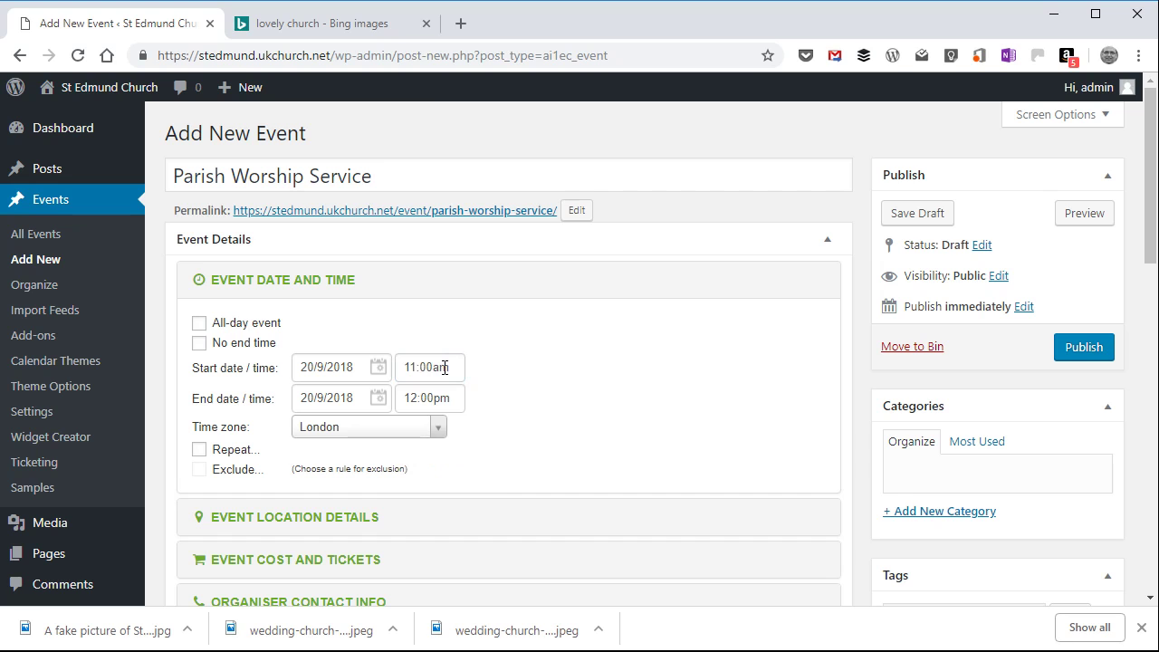
click(200, 453)
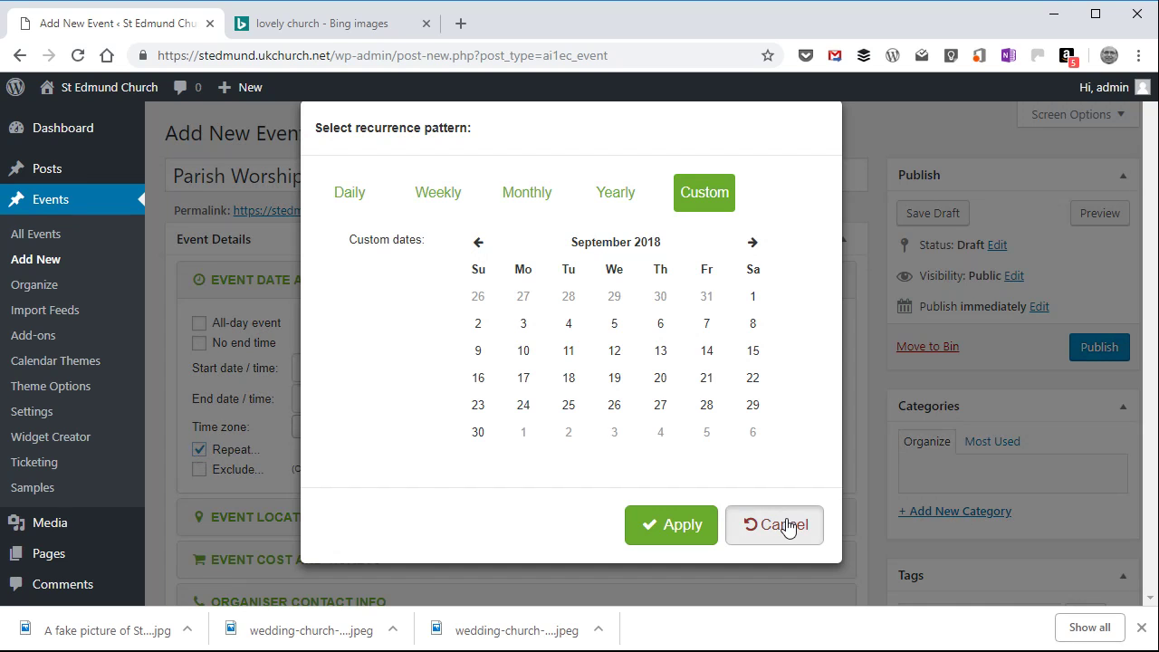
click(756, 525)
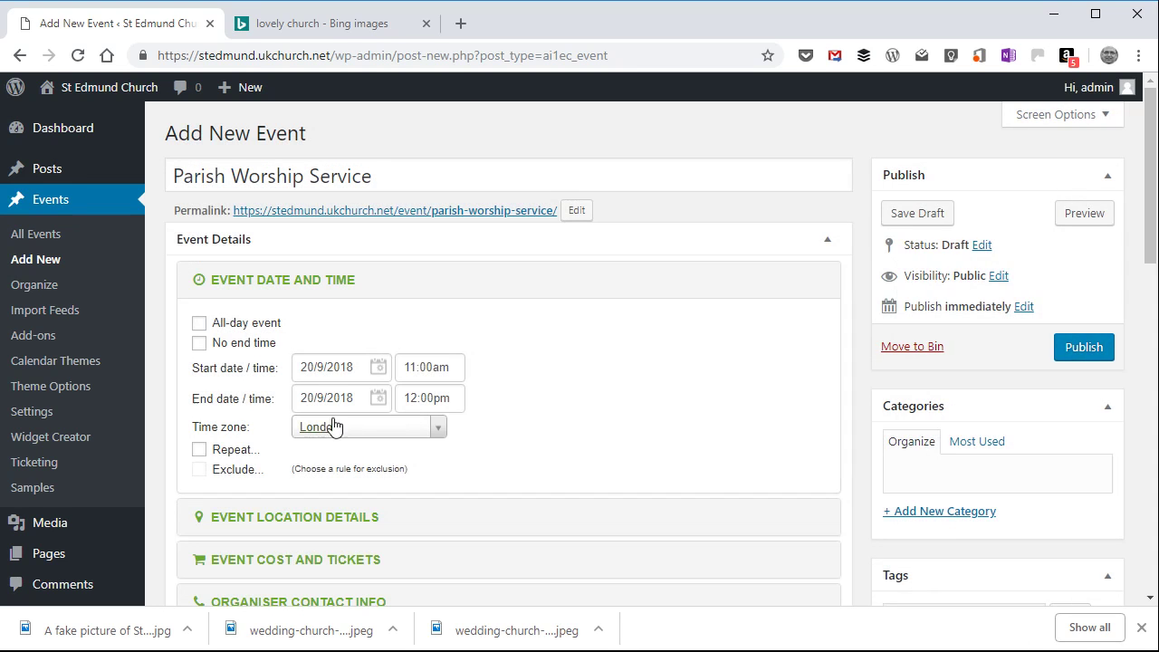
Step: Set the event's start date to Sunday 26/8/2018 and check the end date against it
click(379, 367)
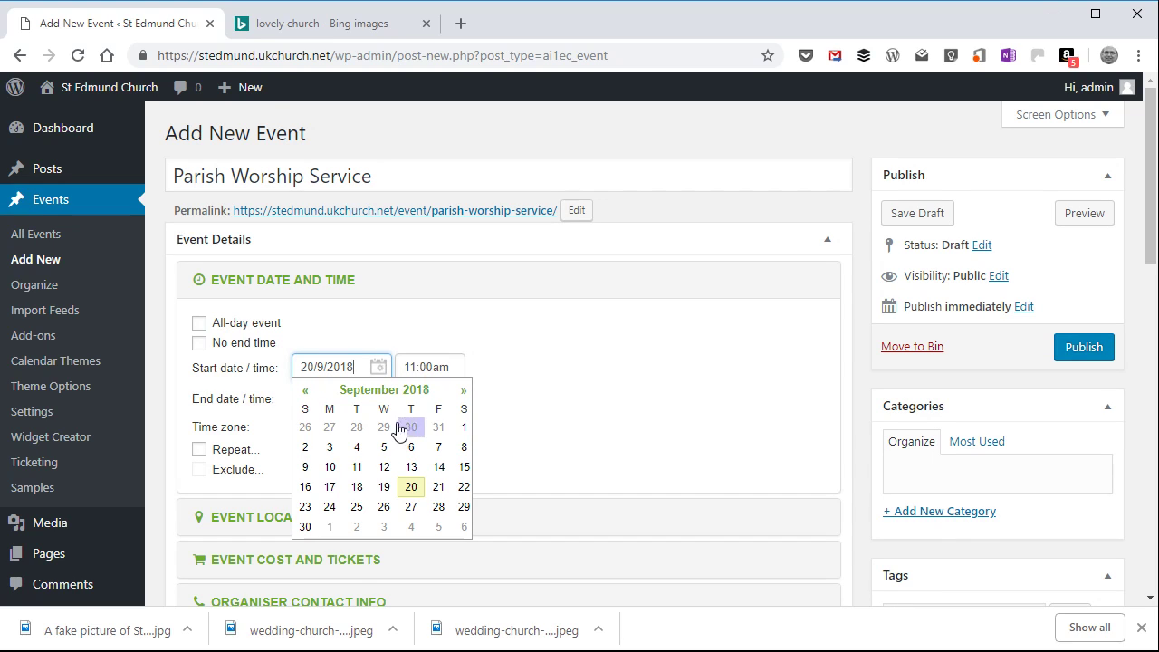
click(307, 427)
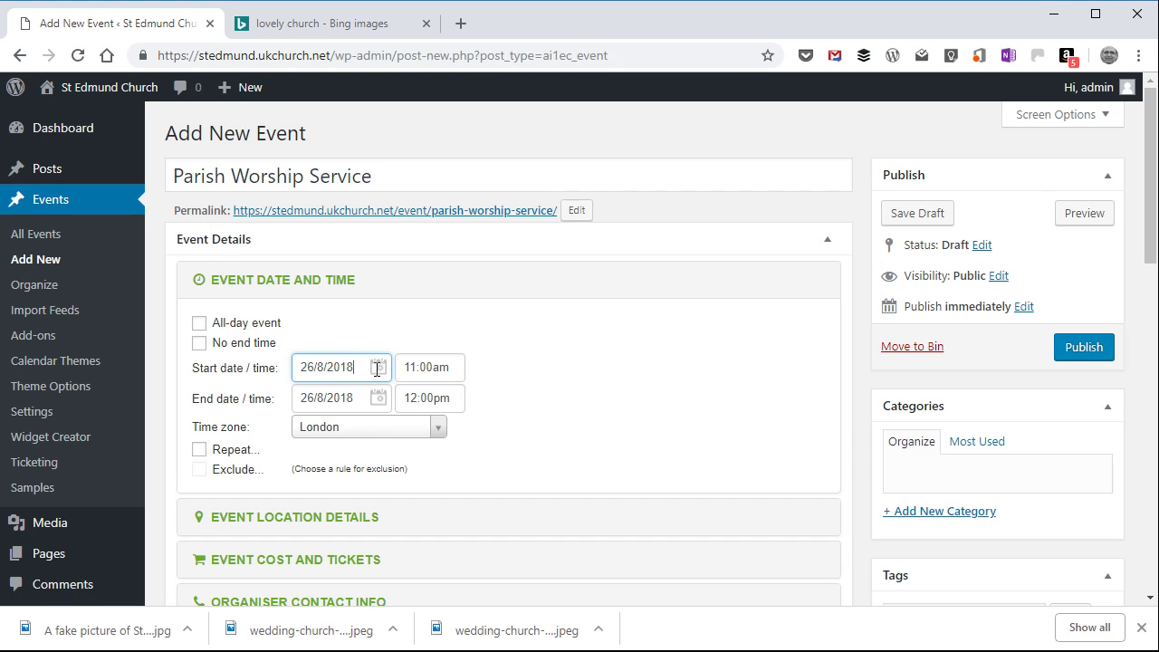
click(331, 398)
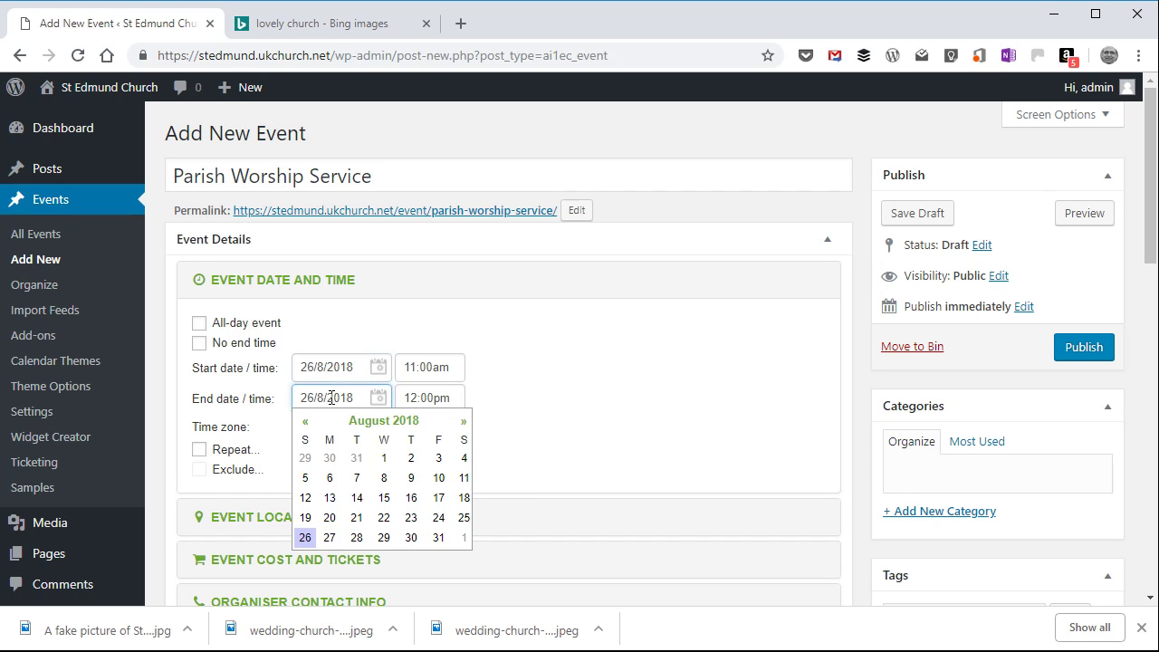
click(338, 328)
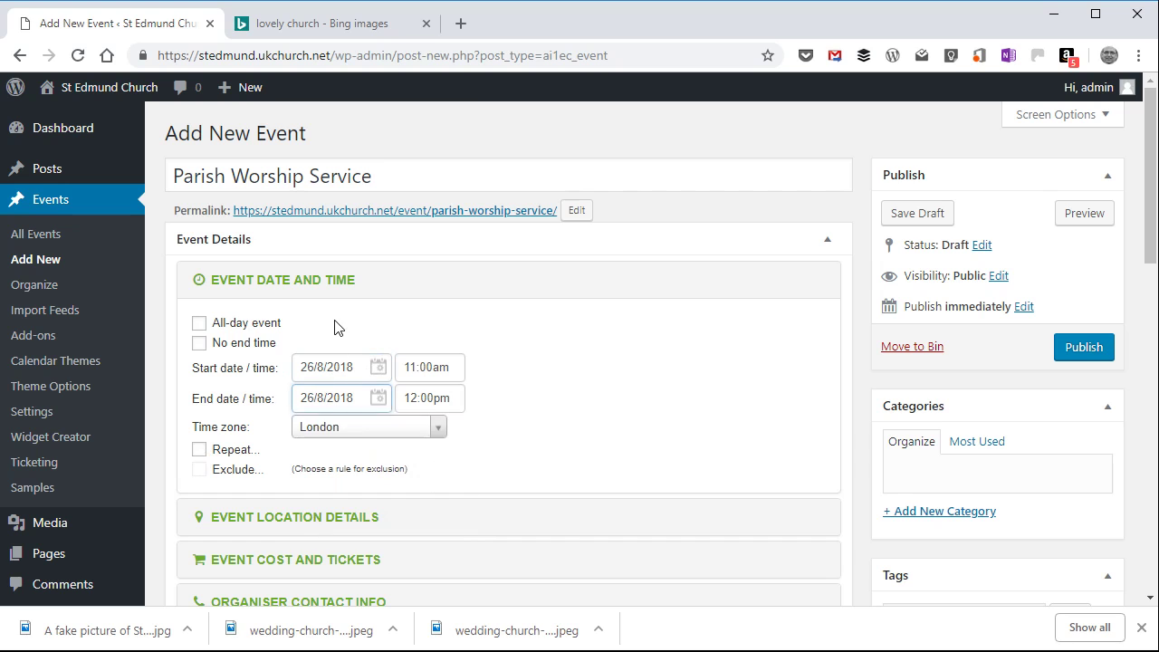
Step: Make the event repeat weekly, every 1 week on Sunday, with the end set to Never
click(203, 449)
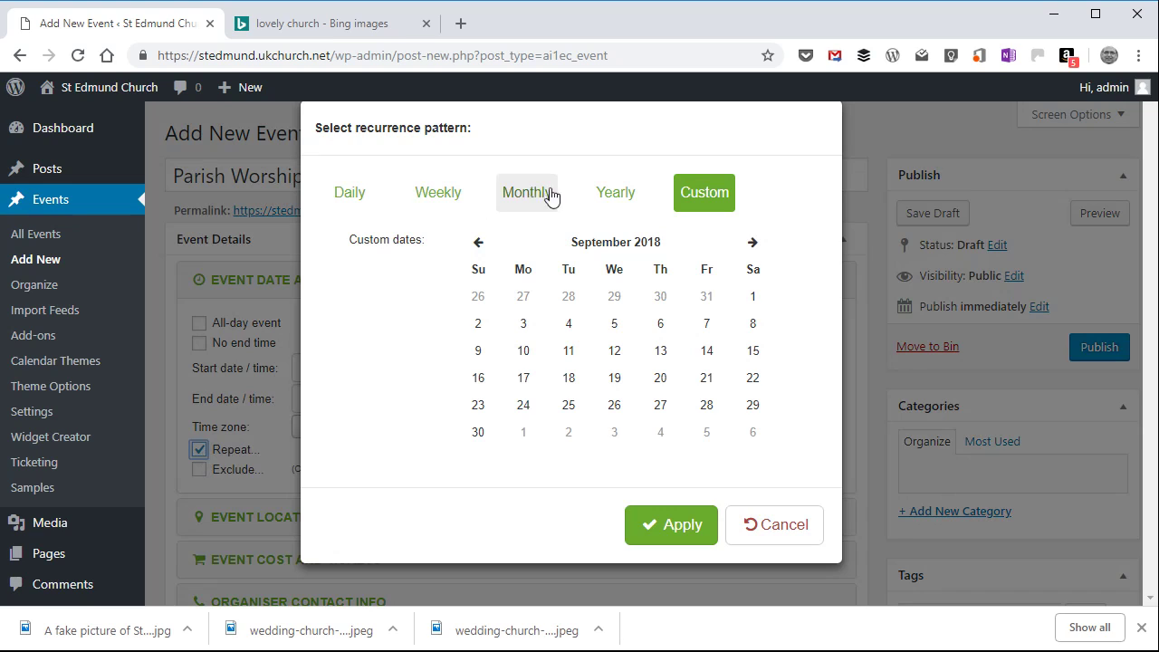
click(440, 199)
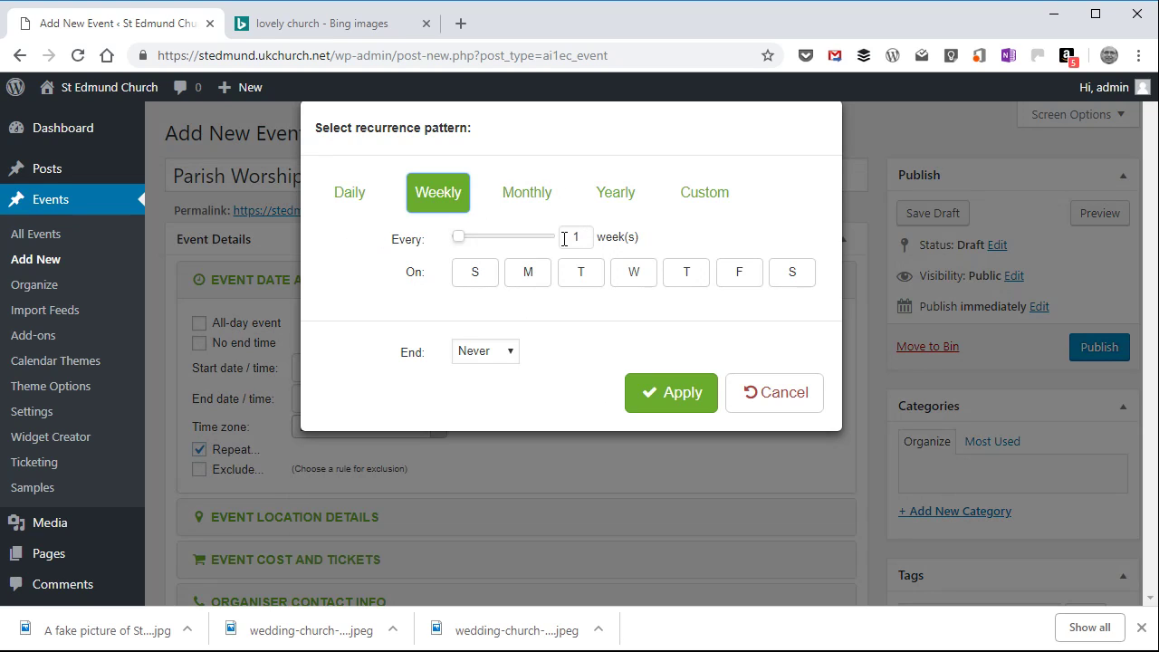
click(471, 283)
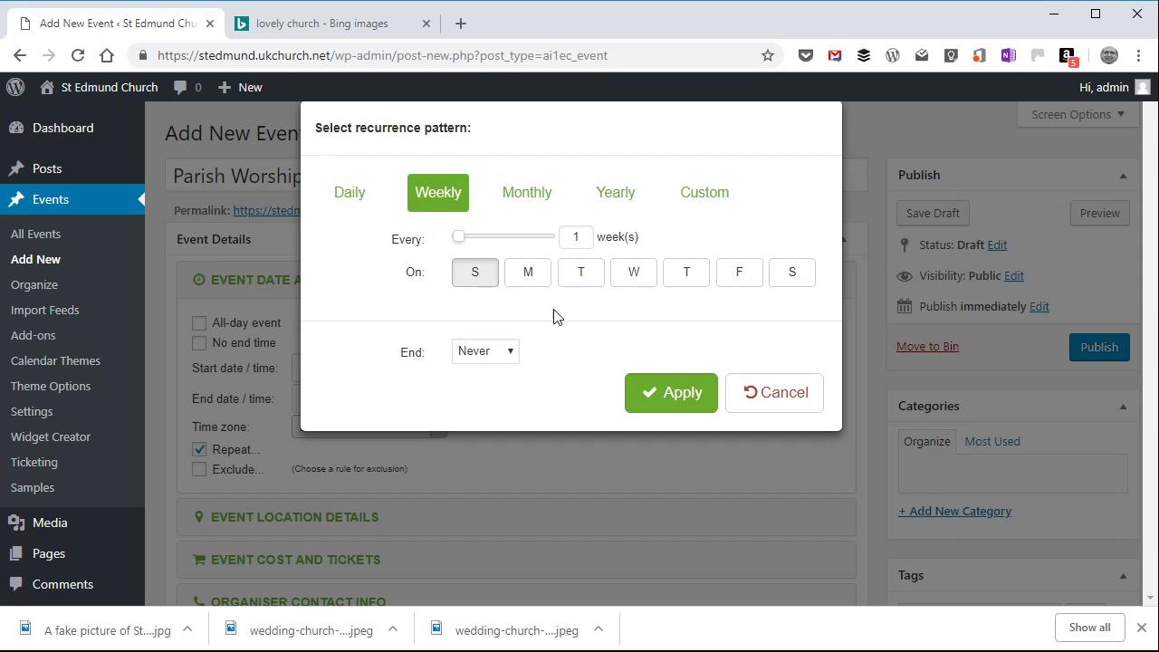
click(694, 404)
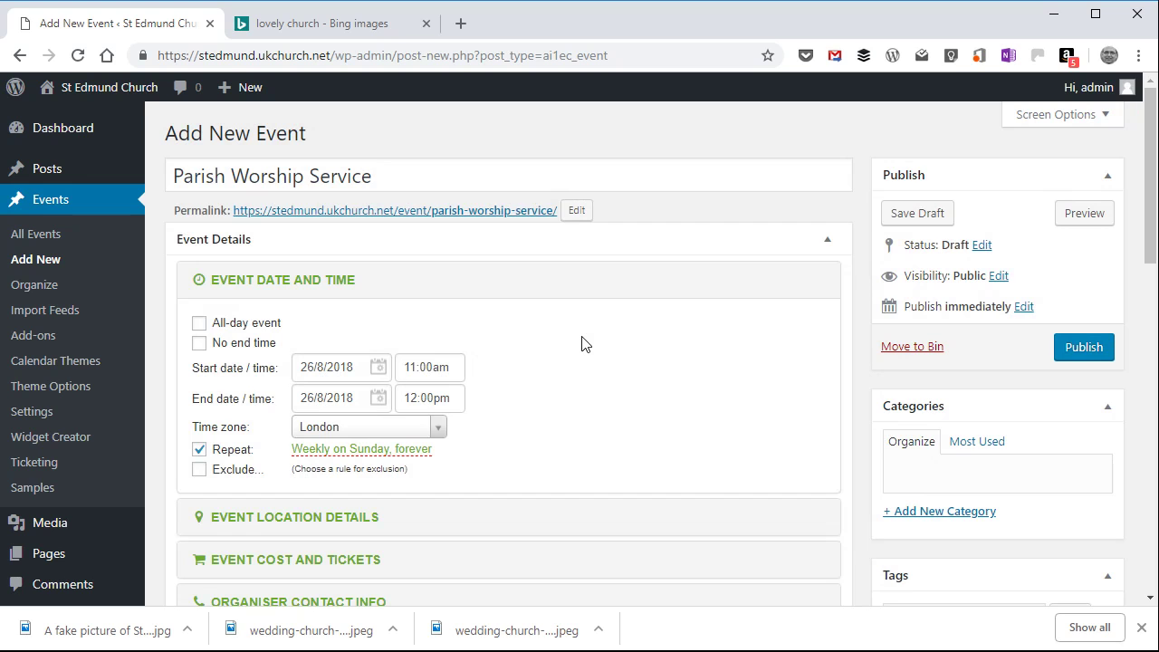
Step: Try out 25/12/2018 as a custom exclusion date for the repeating event, and discard the exclusion
scroll(583, 344, down, 1)
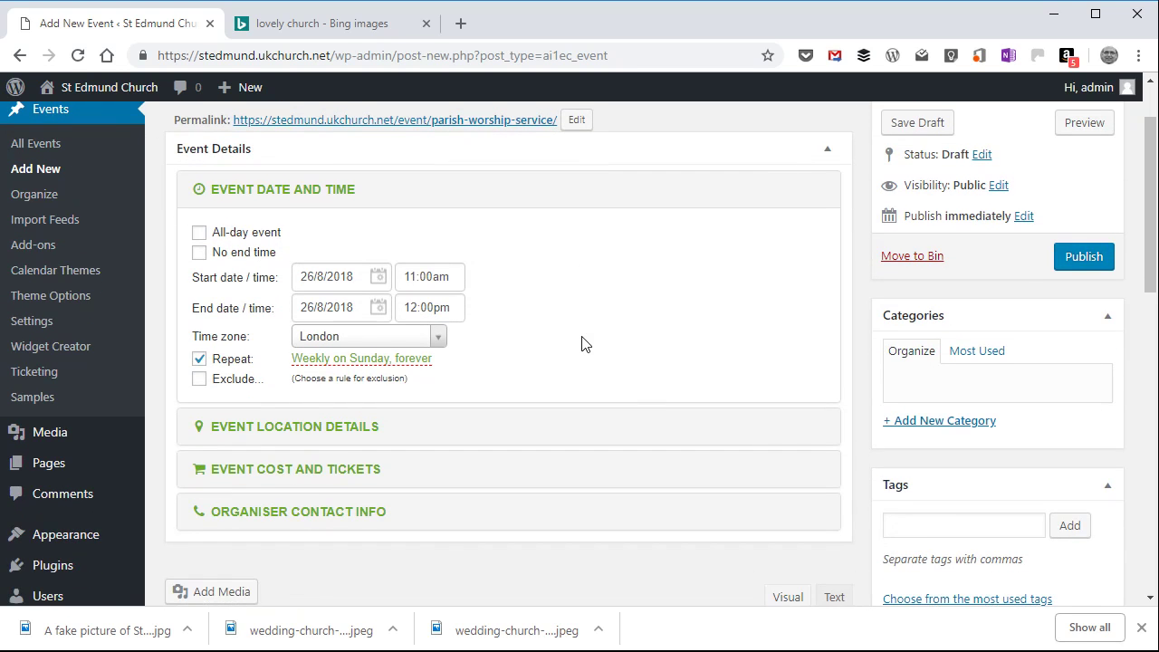
click(200, 380)
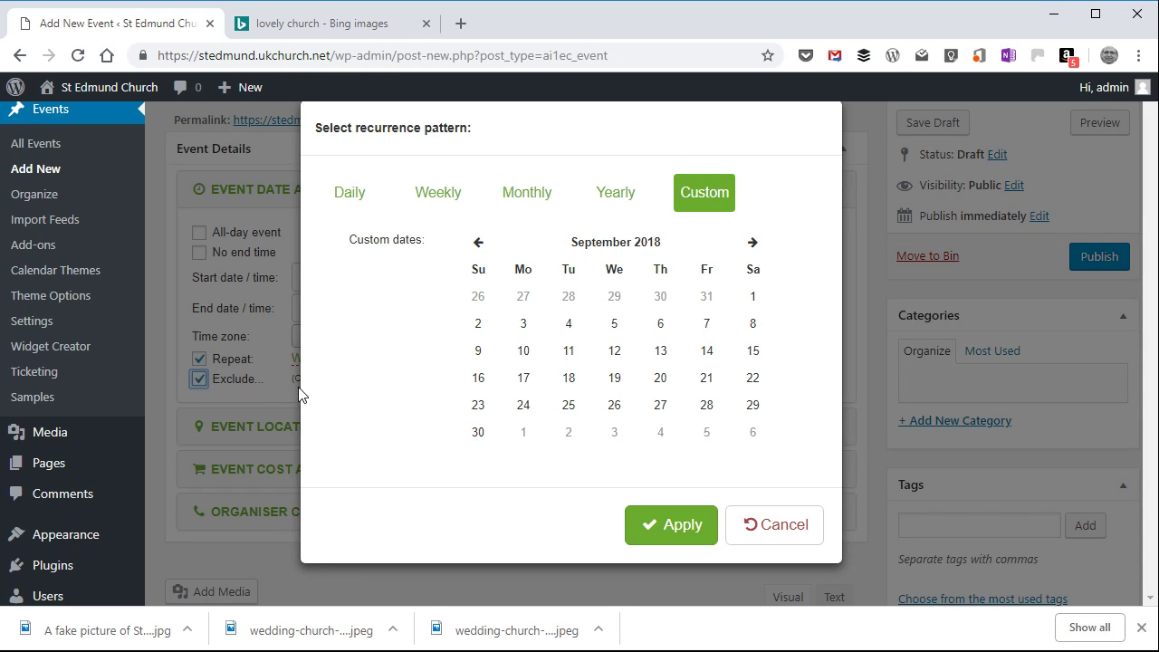
click(753, 242)
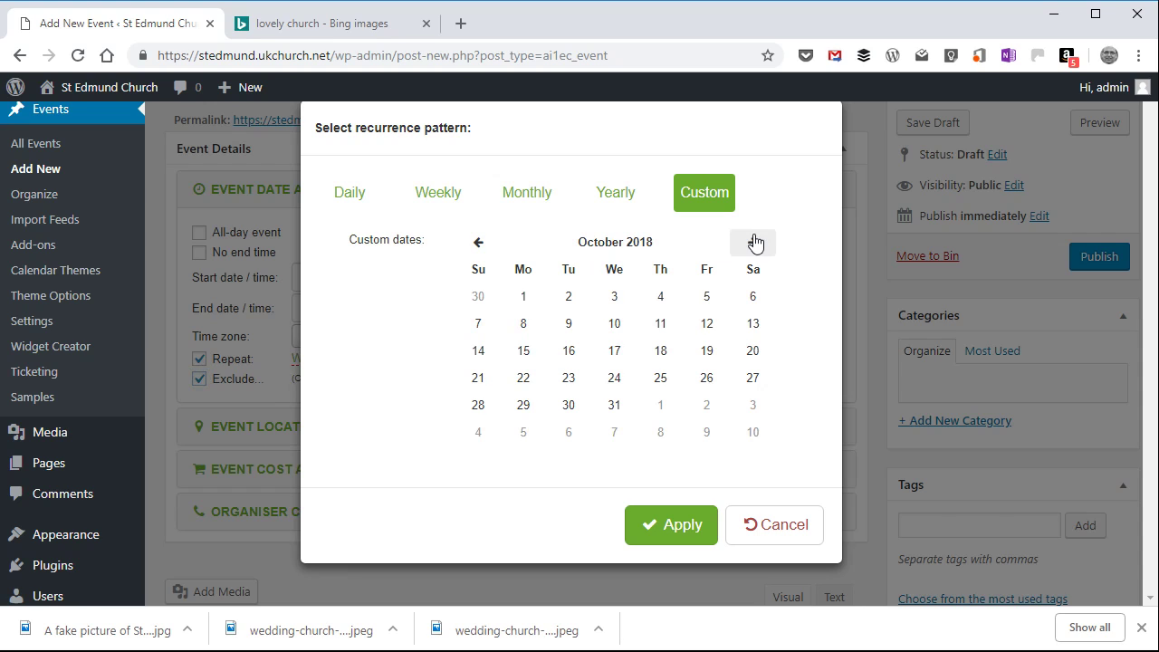
click(752, 242)
click(753, 242)
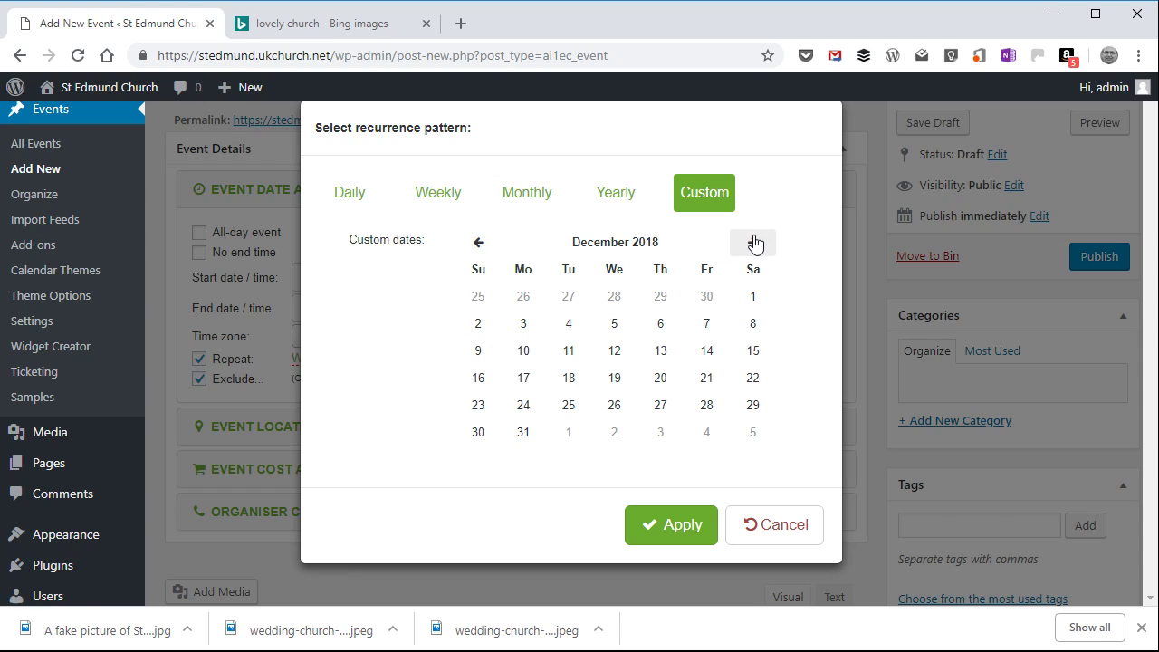
click(572, 407)
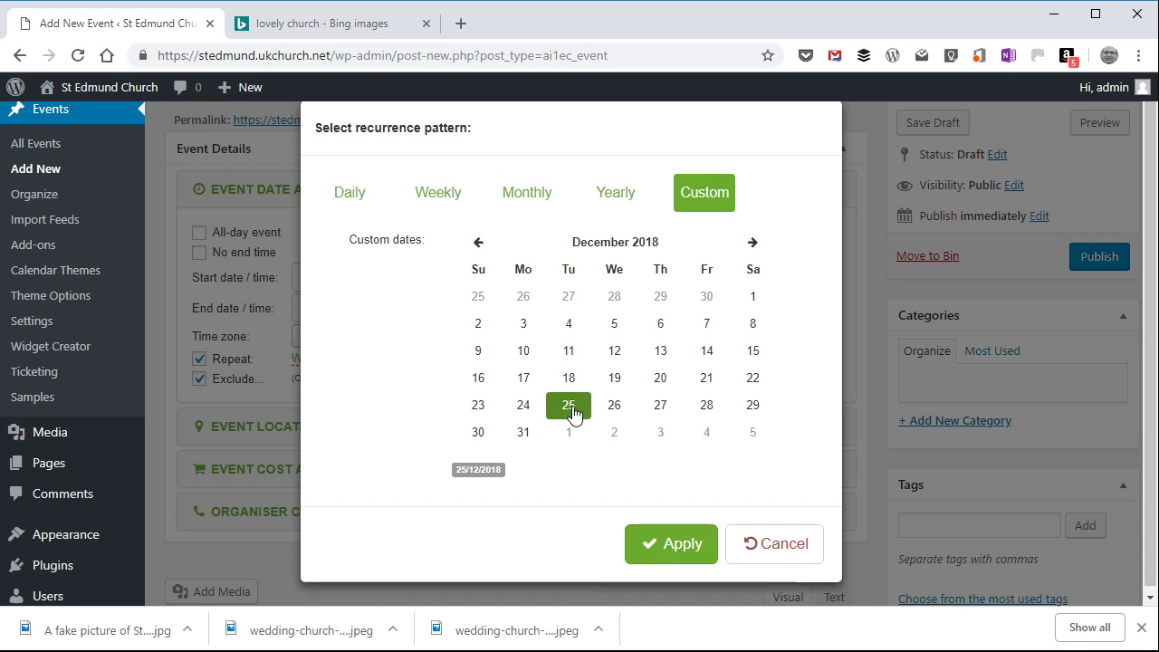
click(776, 541)
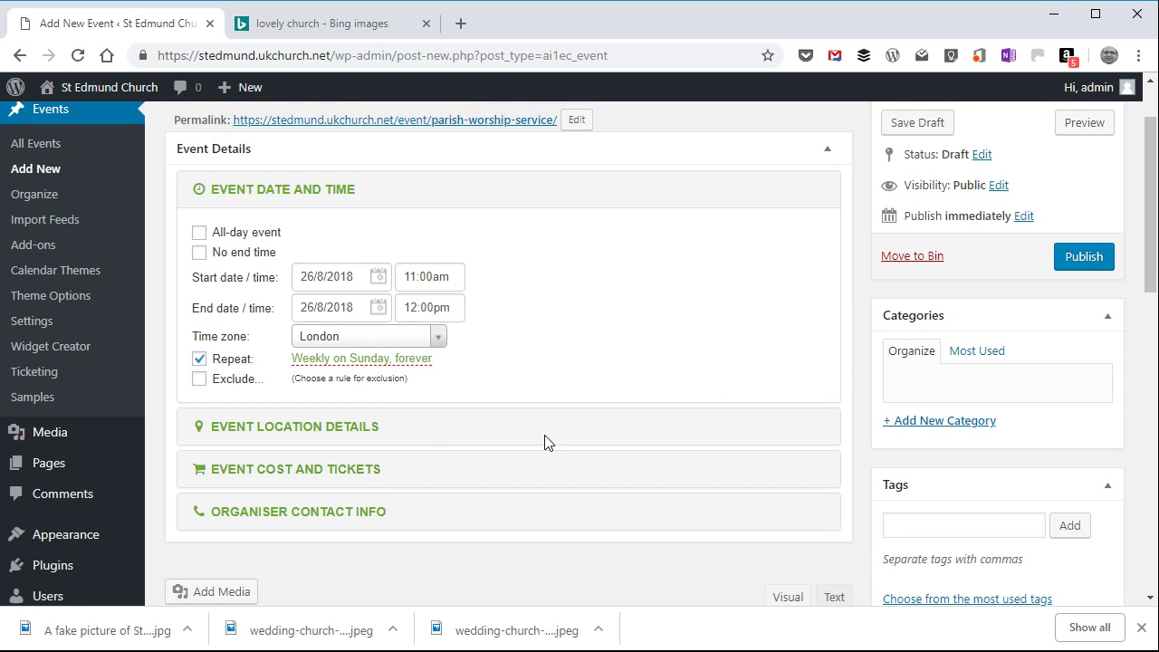
Step: Start the event description with the sentence "This is the main weekly service at our church."
scroll(545, 441, up, 1)
scroll(545, 442, down, 4)
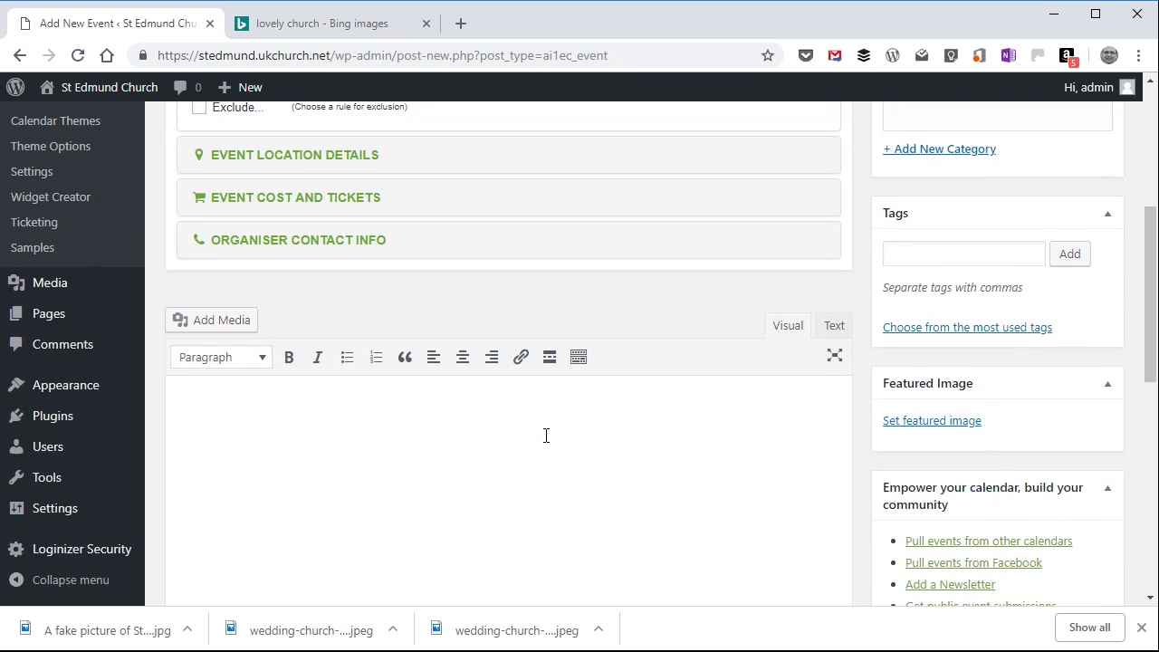
scroll(546, 435, down, 1)
click(390, 334)
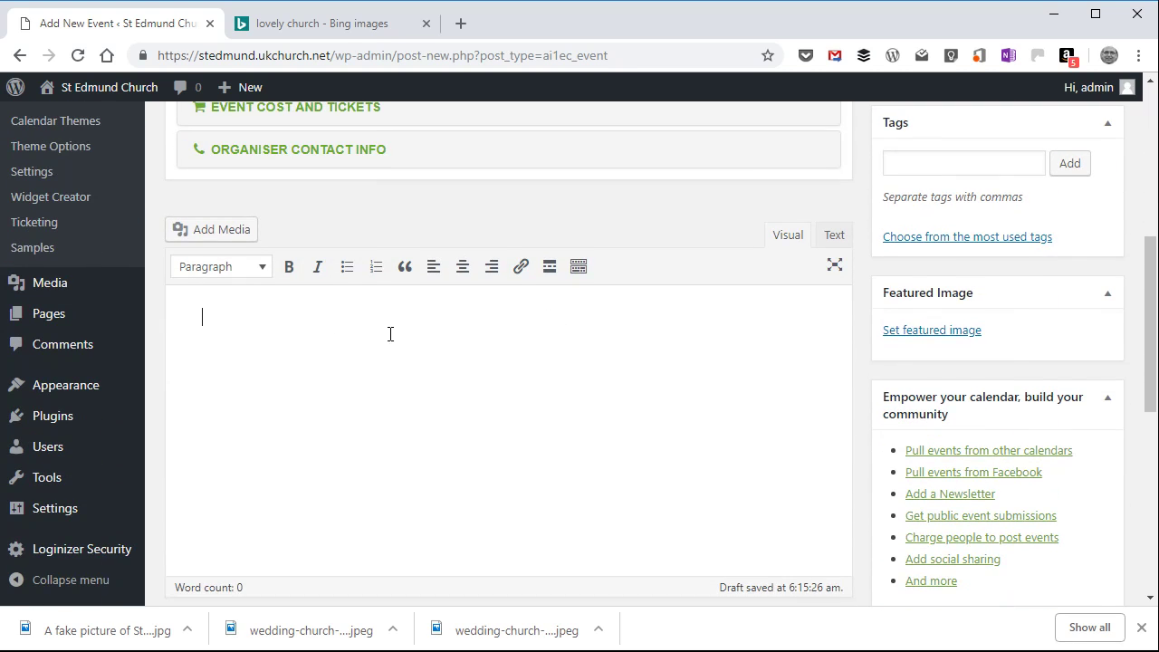
text(This is the mai)
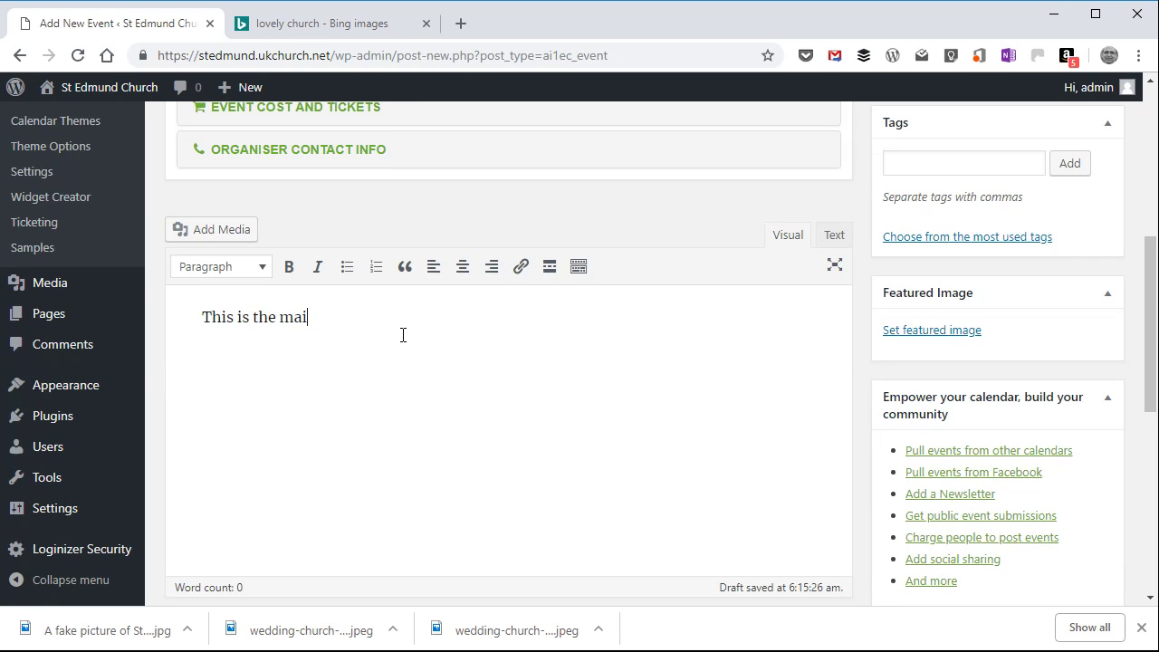
text(n service)
text(weekly )
text( at our)
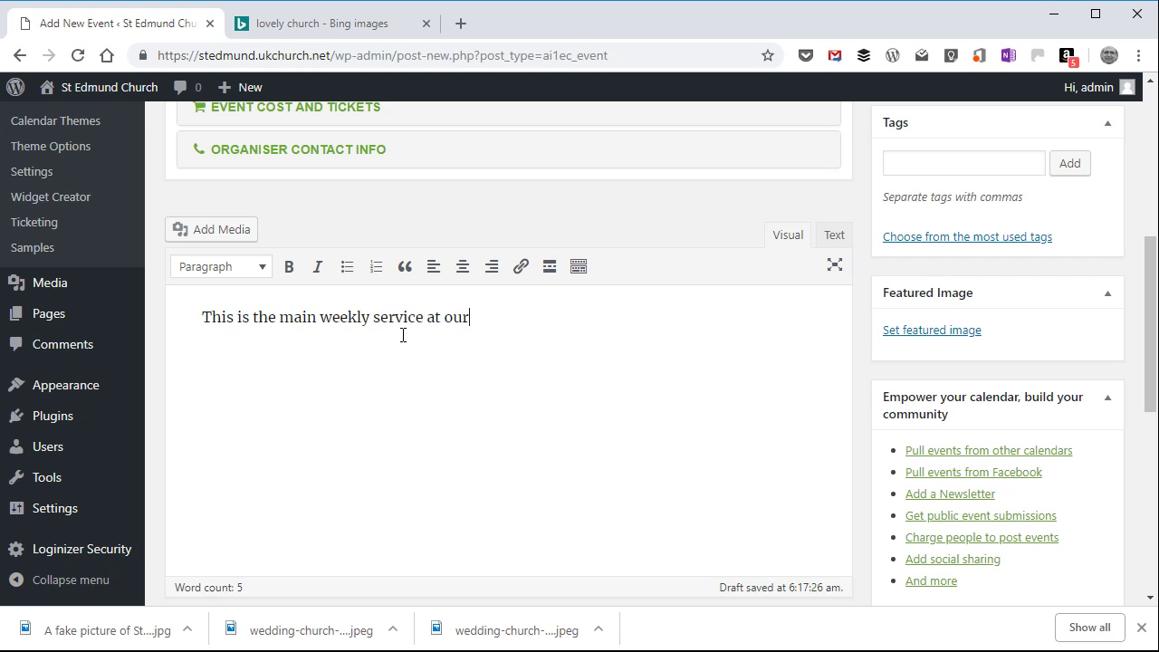
text( church)
text(/)
Step: Add "We welcome people of all stages, whether new to the church or regulars over many years." to the description and save the draft
text( We wel)
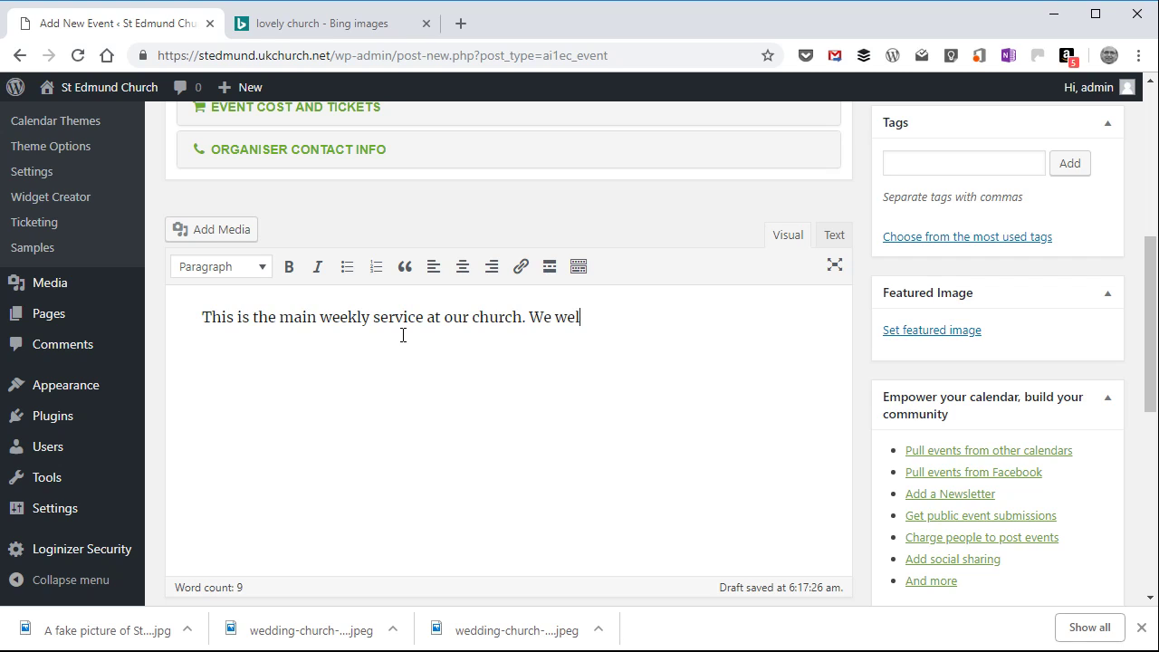
text(come people of all st)
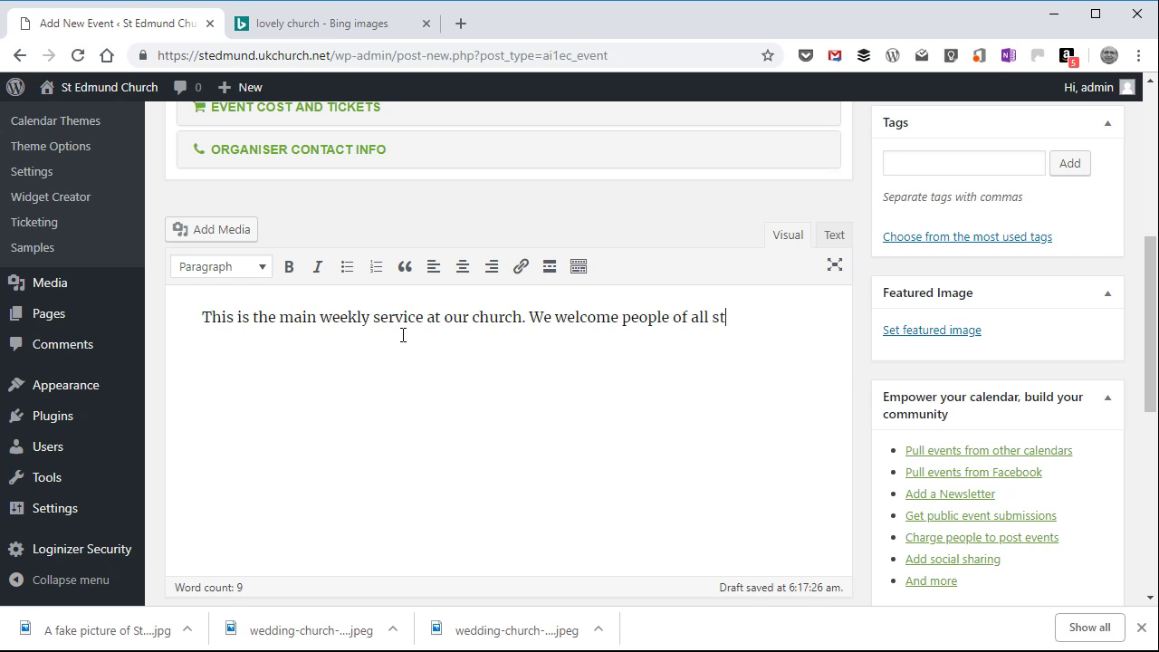
text(ages, whether )
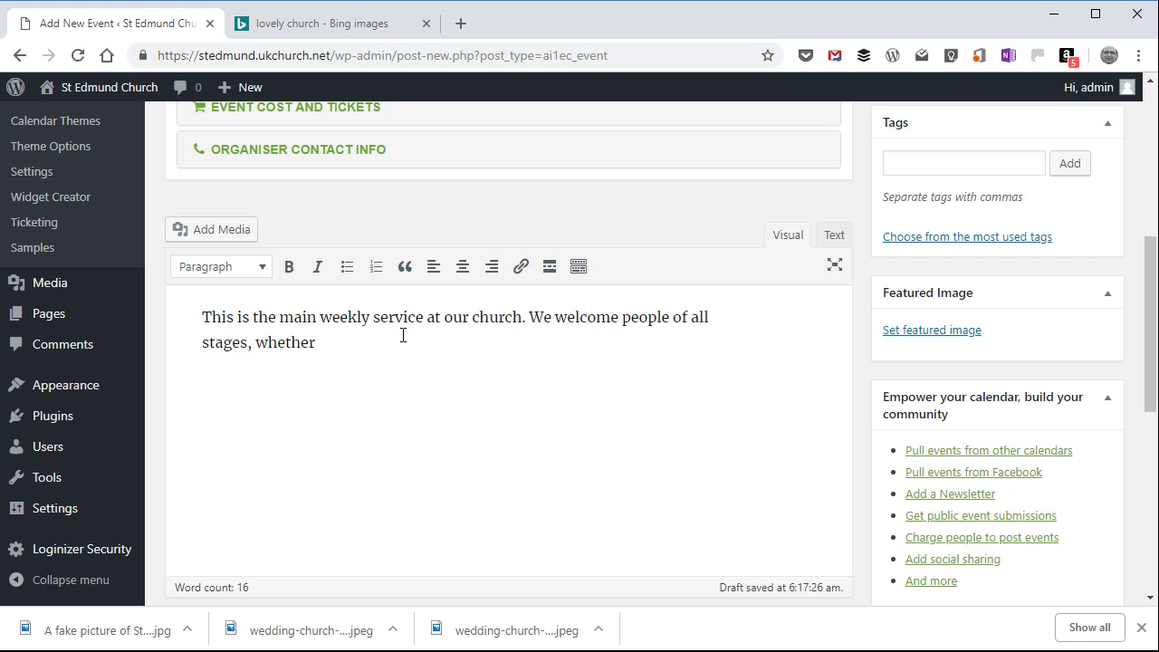
text(new to the church or regulars o)
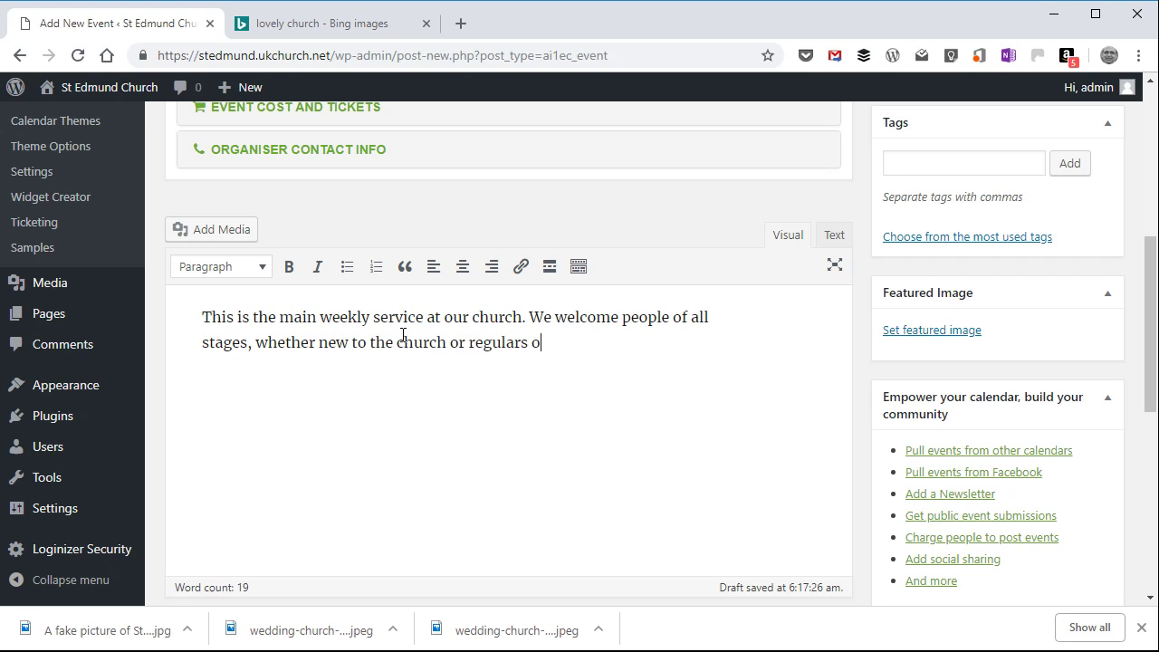
text(ver many years.)
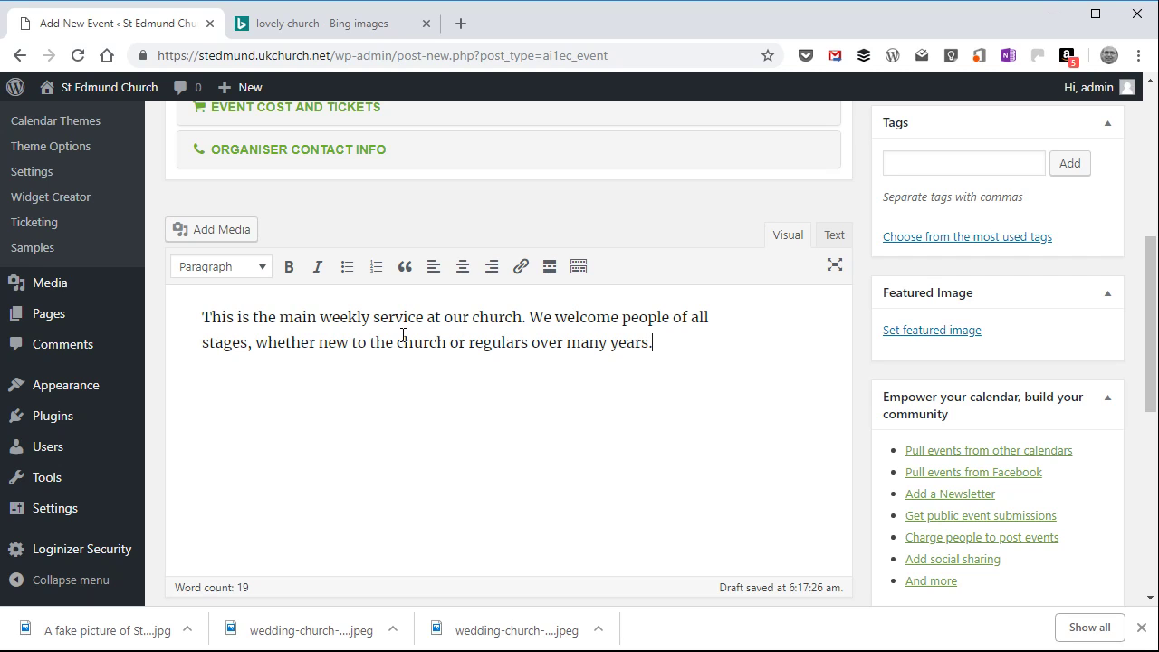
scroll(647, 259, up, 5)
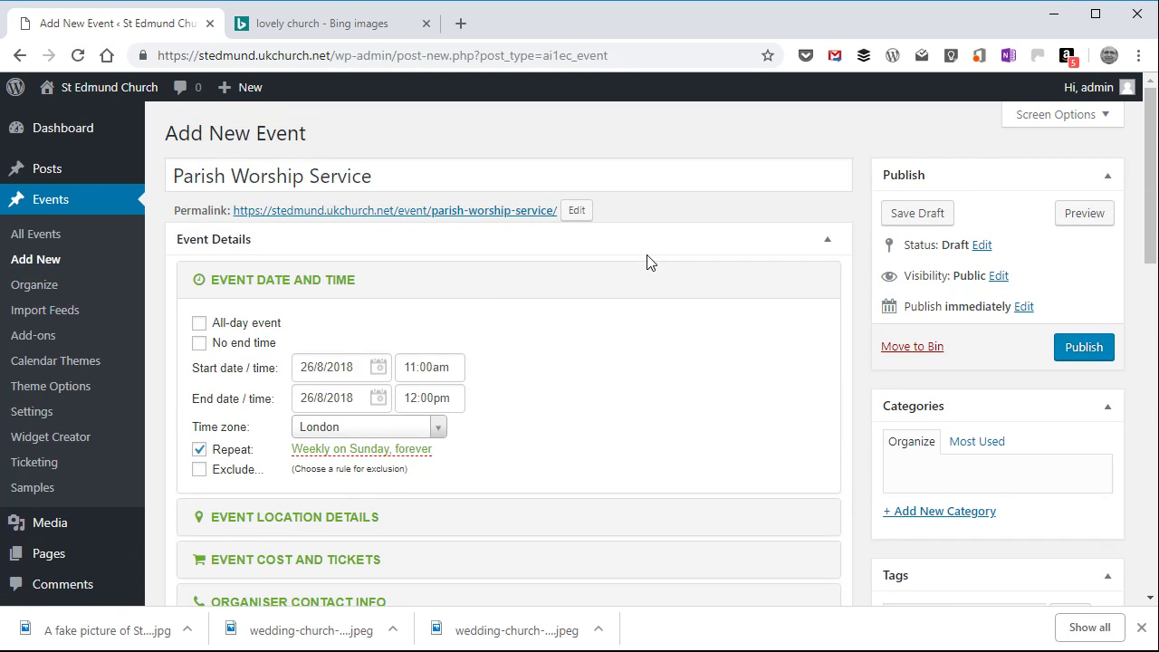
click(927, 215)
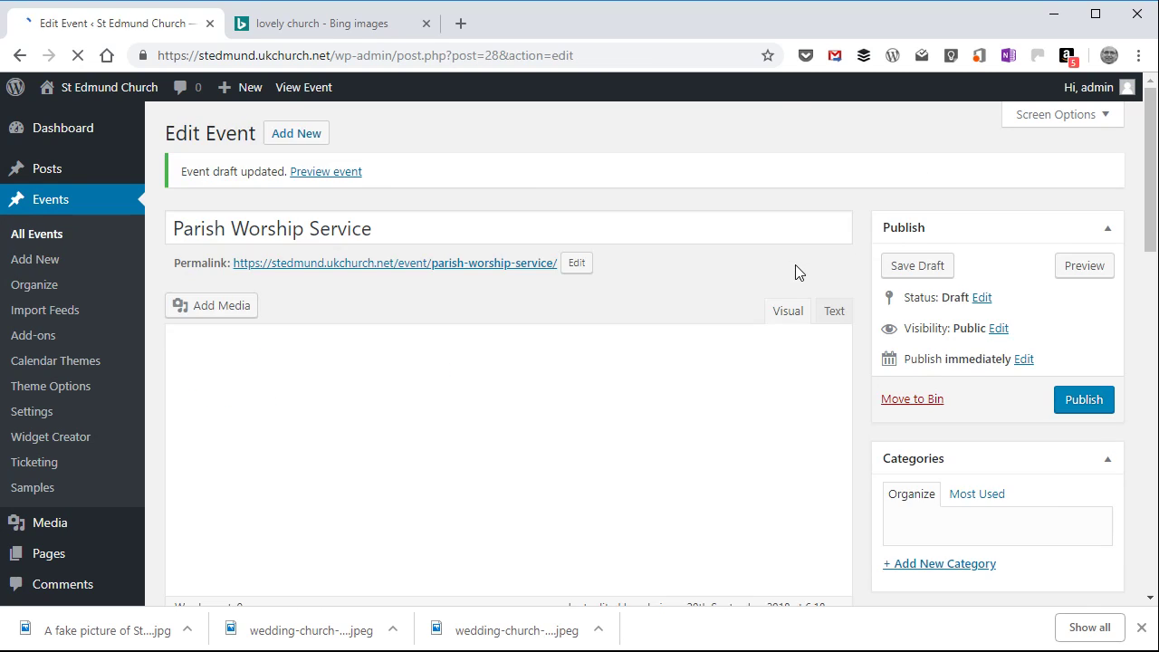
Step: Switch to Bing Images, leave the opened church picture and search for "worship" instead
click(355, 25)
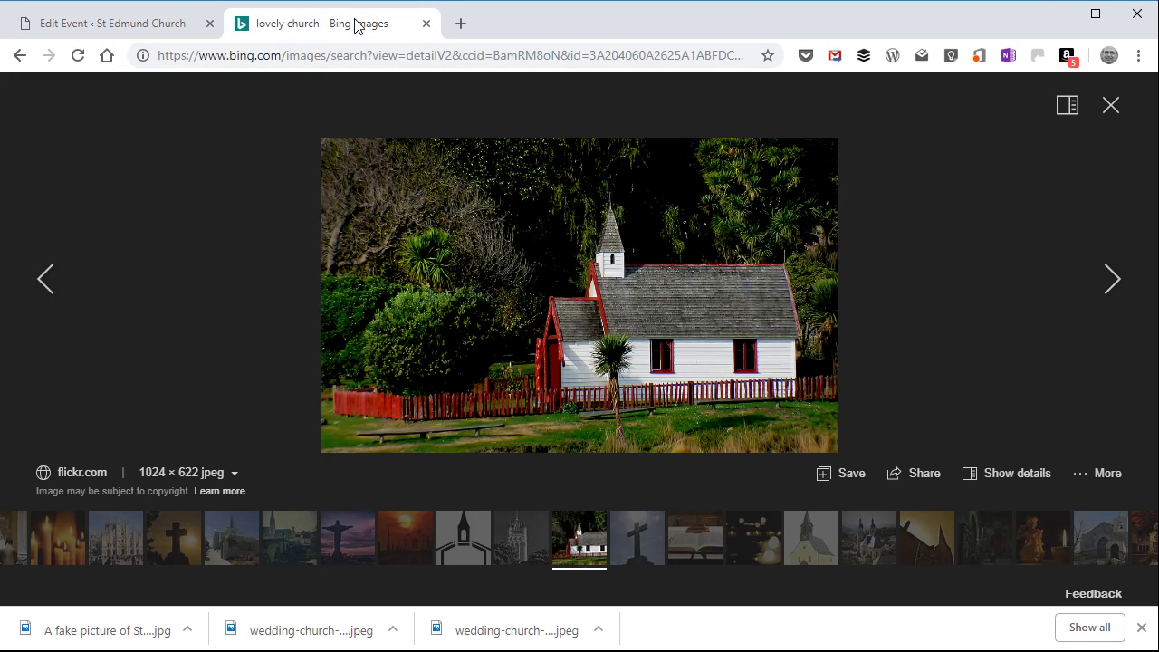
click(410, 131)
click(163, 105)
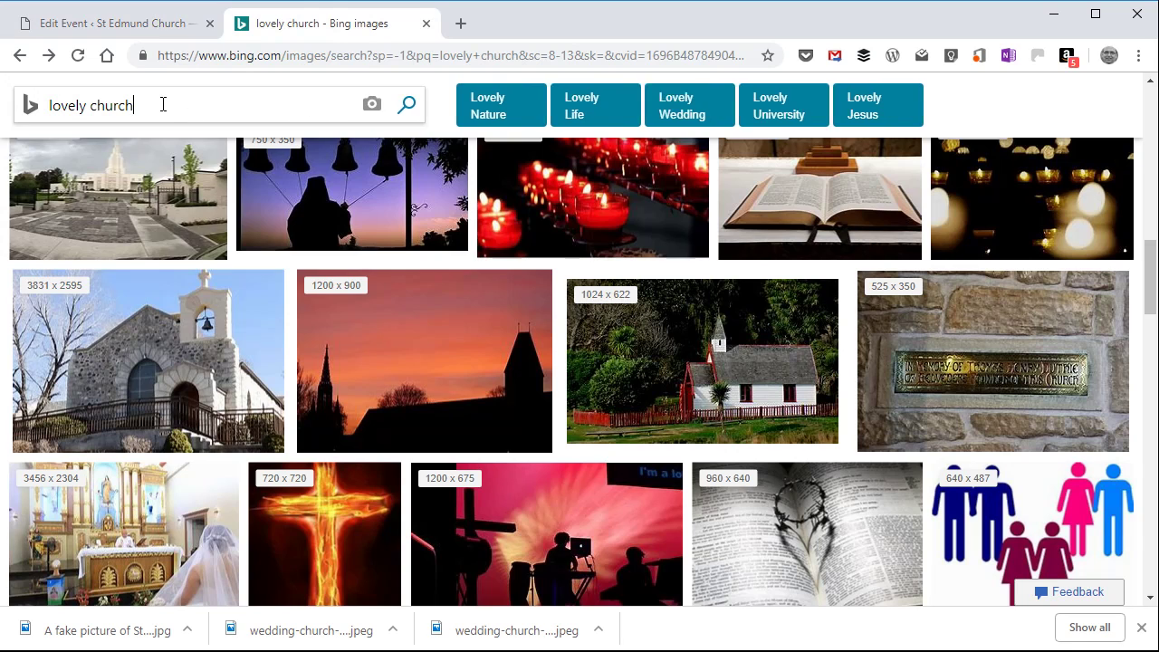
key(ctrl+a)
text(wor)
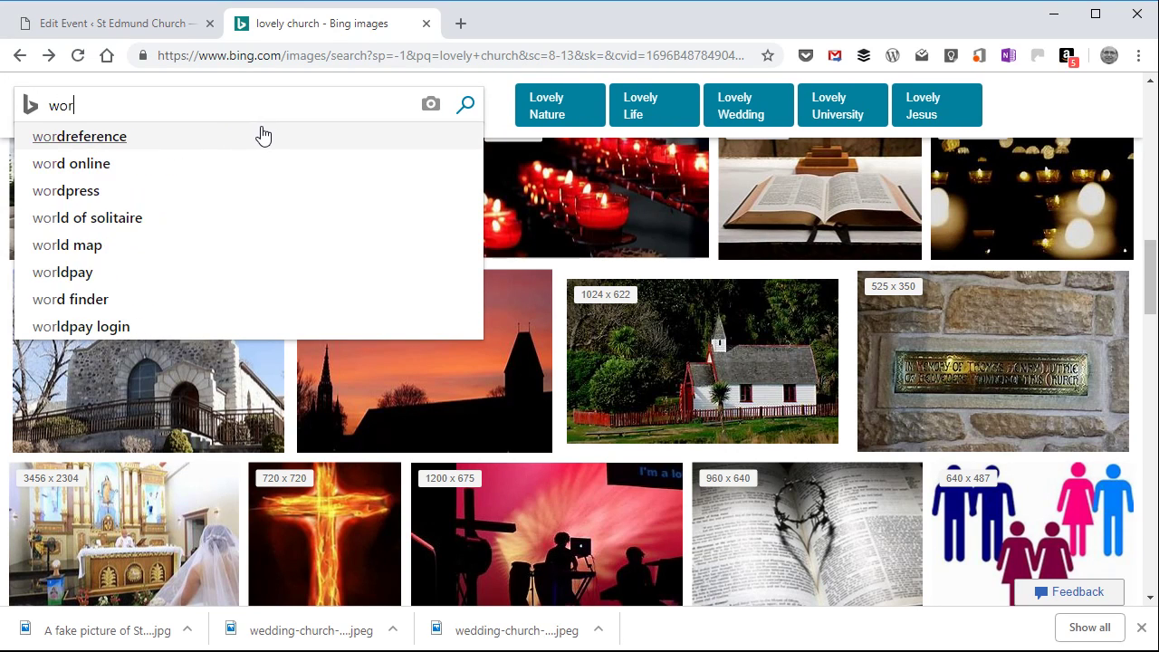
text(ship)
key(Return)
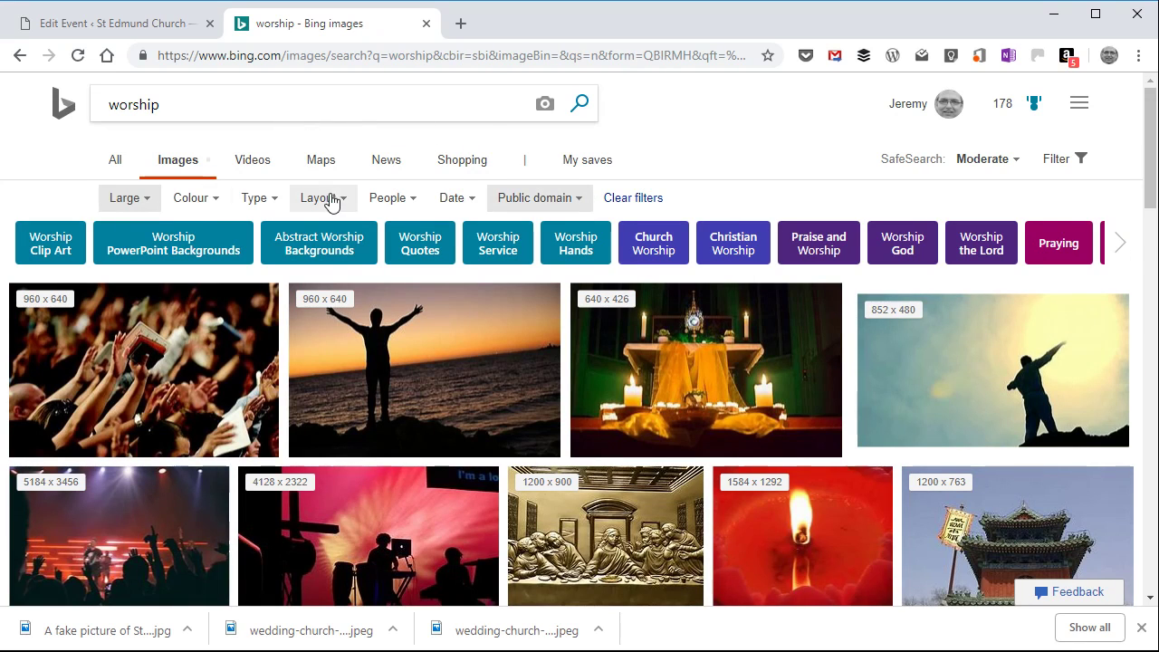
Step: Look through the worship image results for a picture that suits the Parish Worship Service event
scroll(332, 200, down, 1)
scroll(331, 199, down, 3)
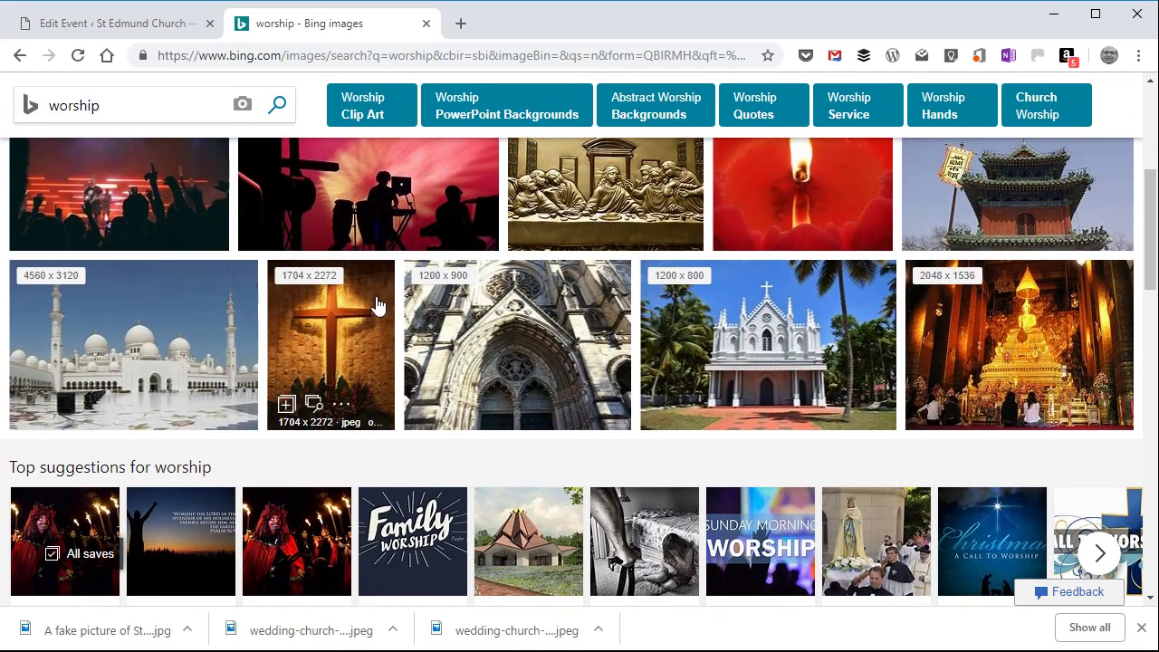
scroll(376, 304, down, 4)
scroll(379, 304, down, 3)
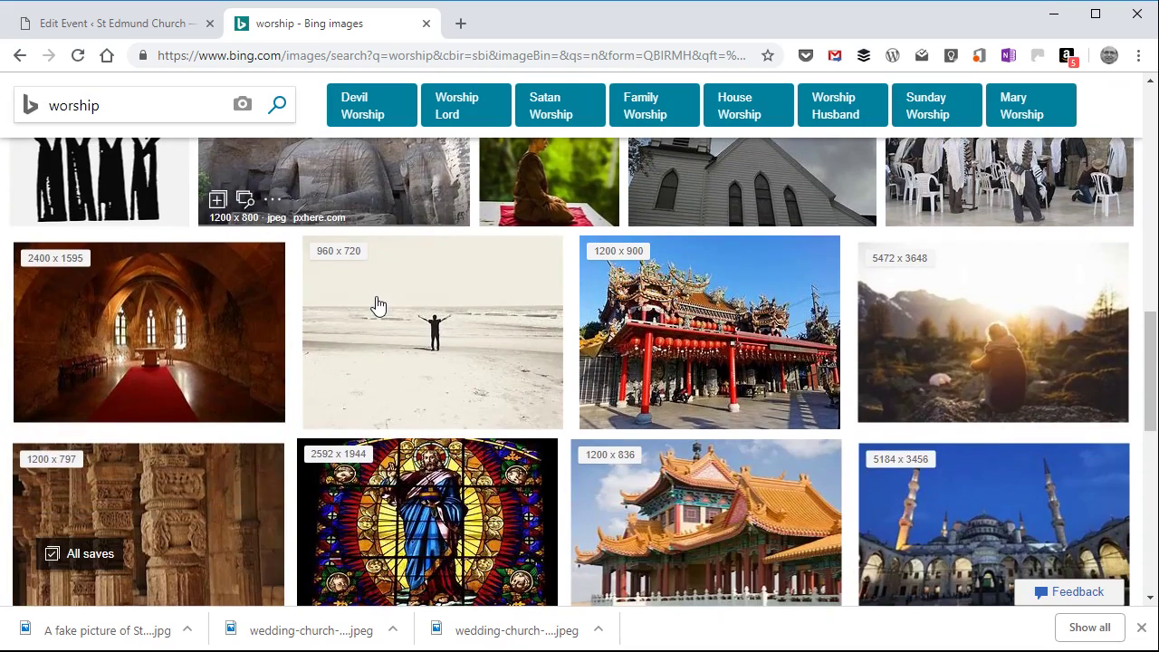
scroll(379, 304, up, 2)
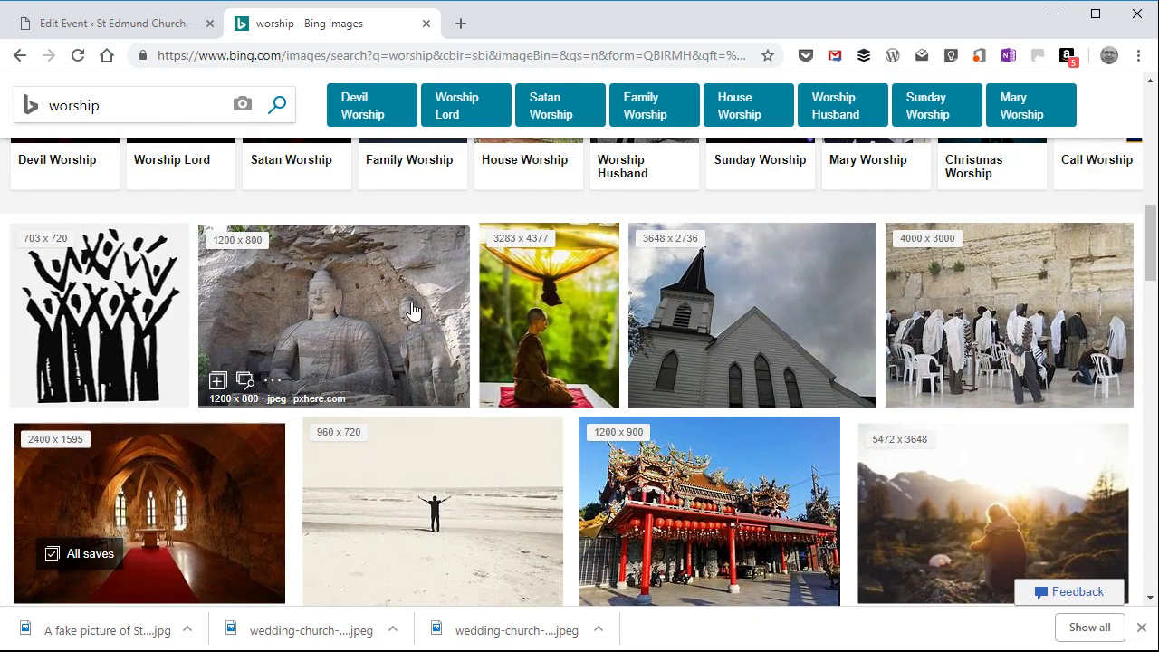
scroll(461, 315, down, 3)
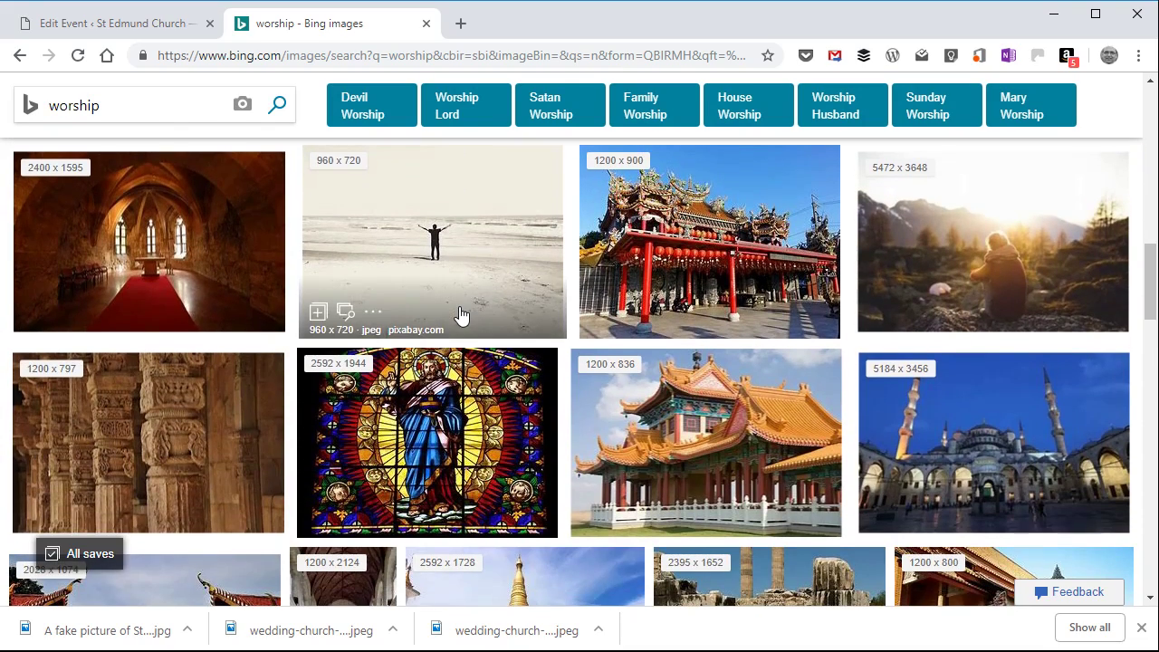
scroll(460, 315, down, 10)
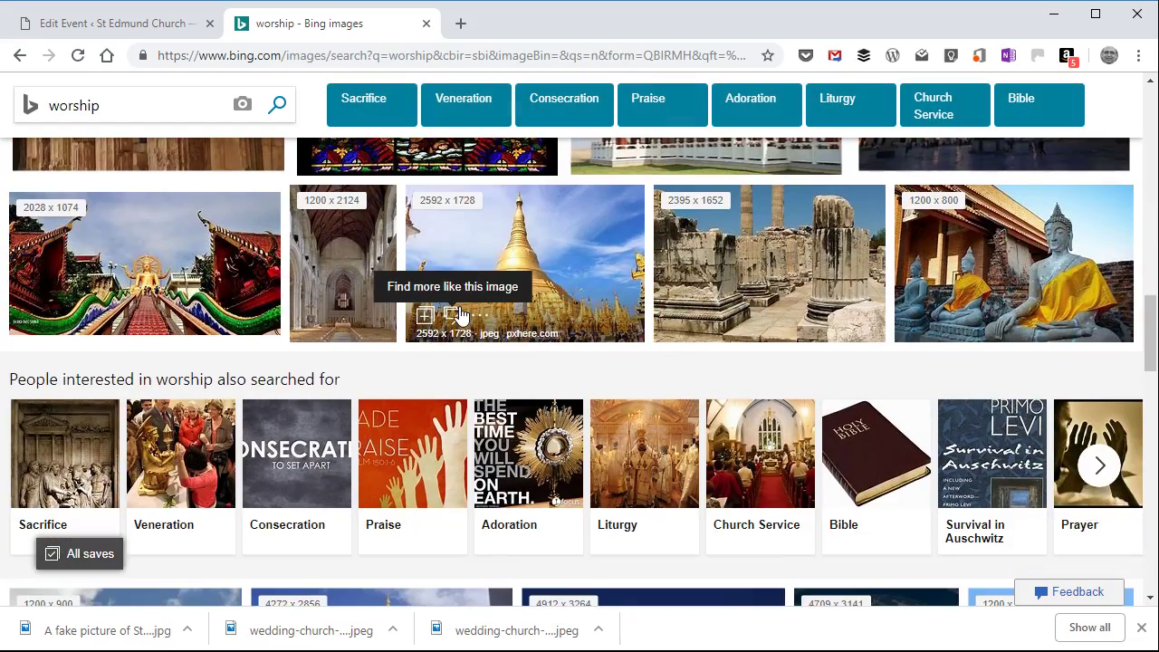
scroll(461, 314, down, 5)
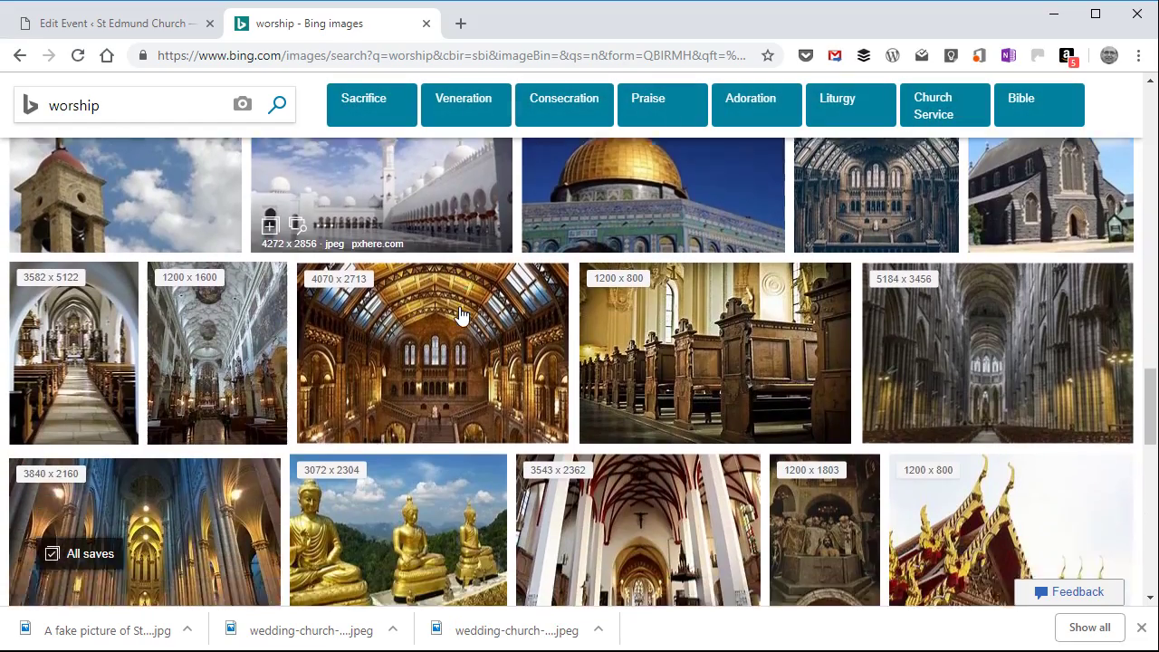
scroll(460, 314, down, 3)
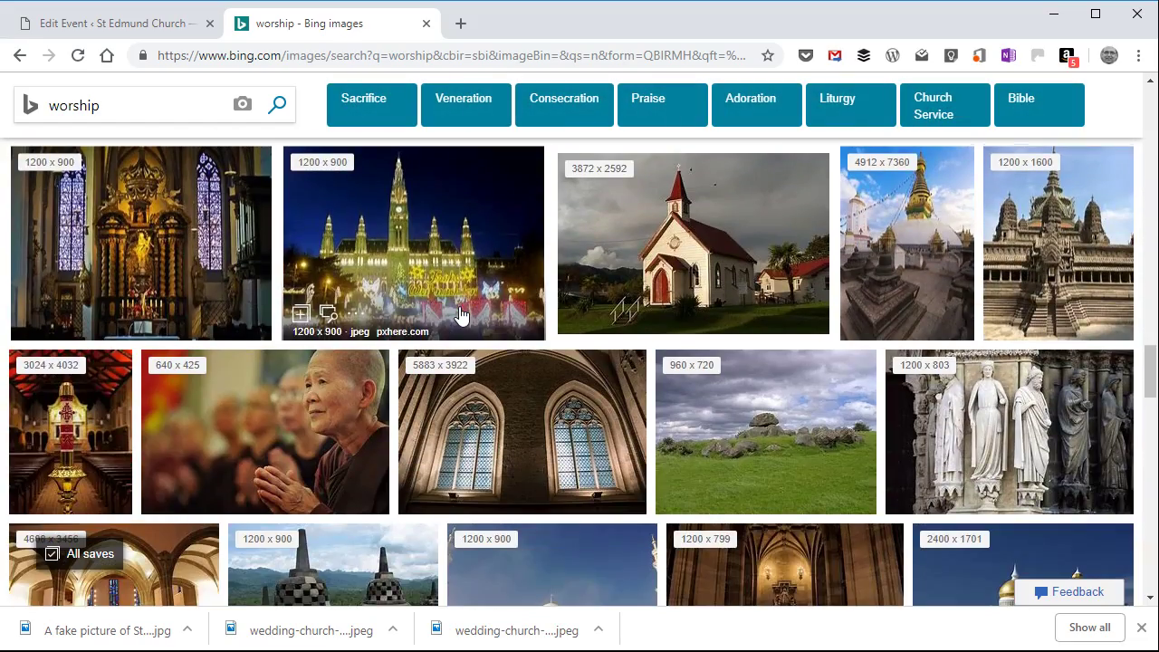
scroll(460, 314, down, 4)
scroll(460, 314, down, 5)
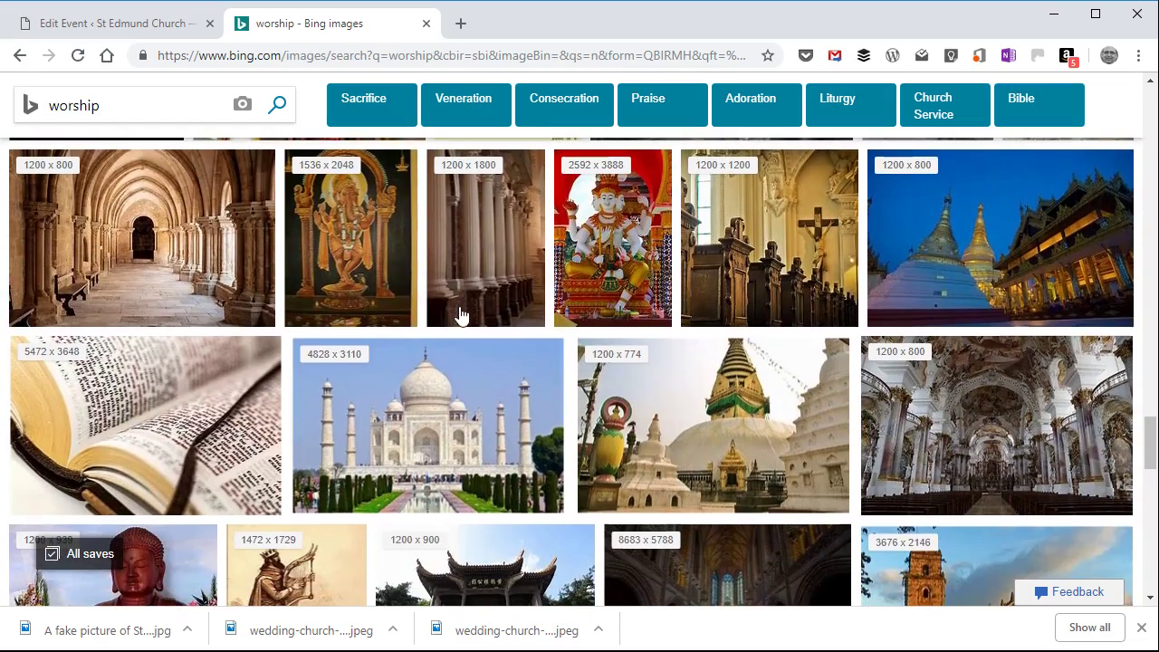
scroll(460, 314, down, 8)
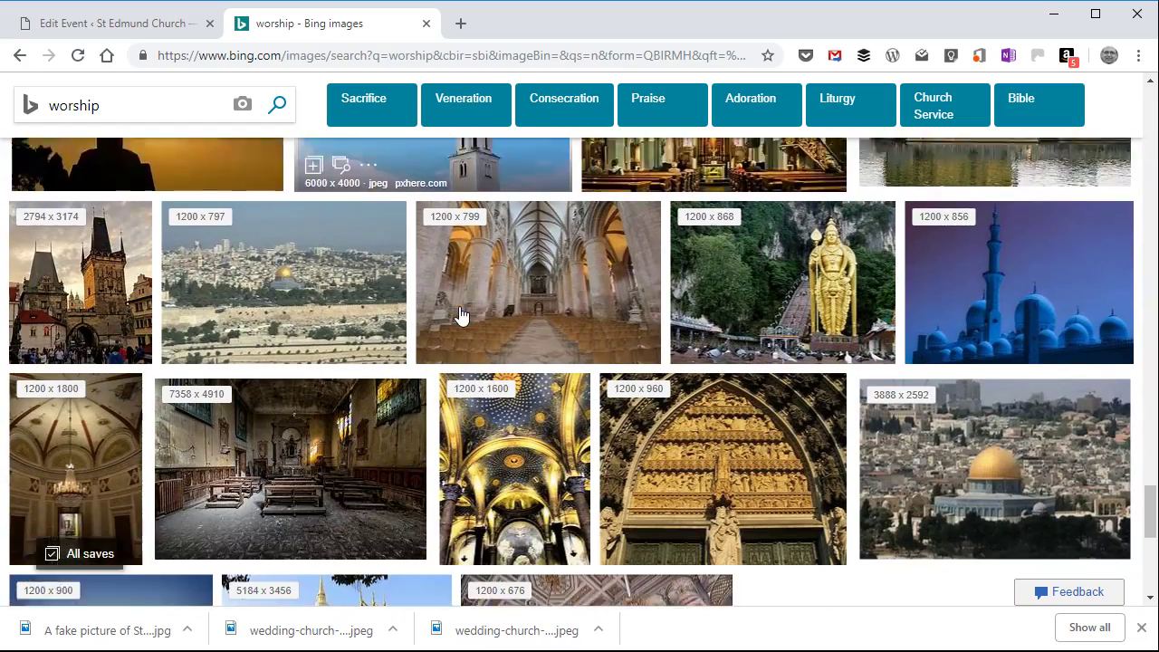
scroll(460, 314, down, 1)
Step: Search for "worship service", open the 640 × 426 pixabay.com picture of raised hands and save it as worship service.jpg
click(187, 109)
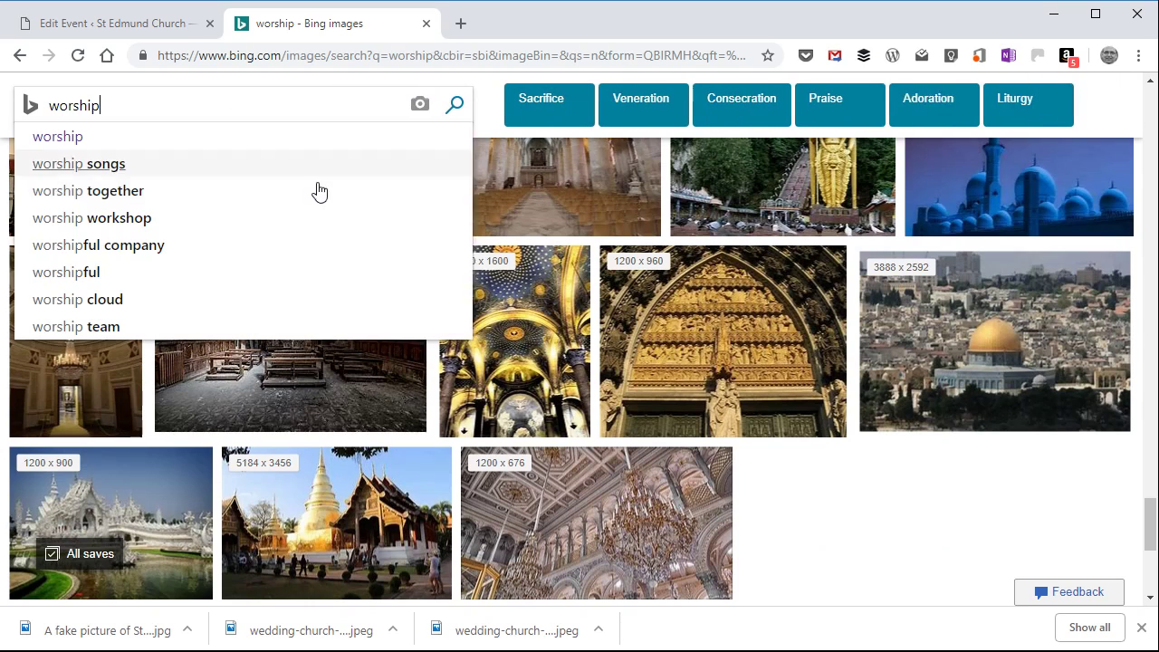
text(service)
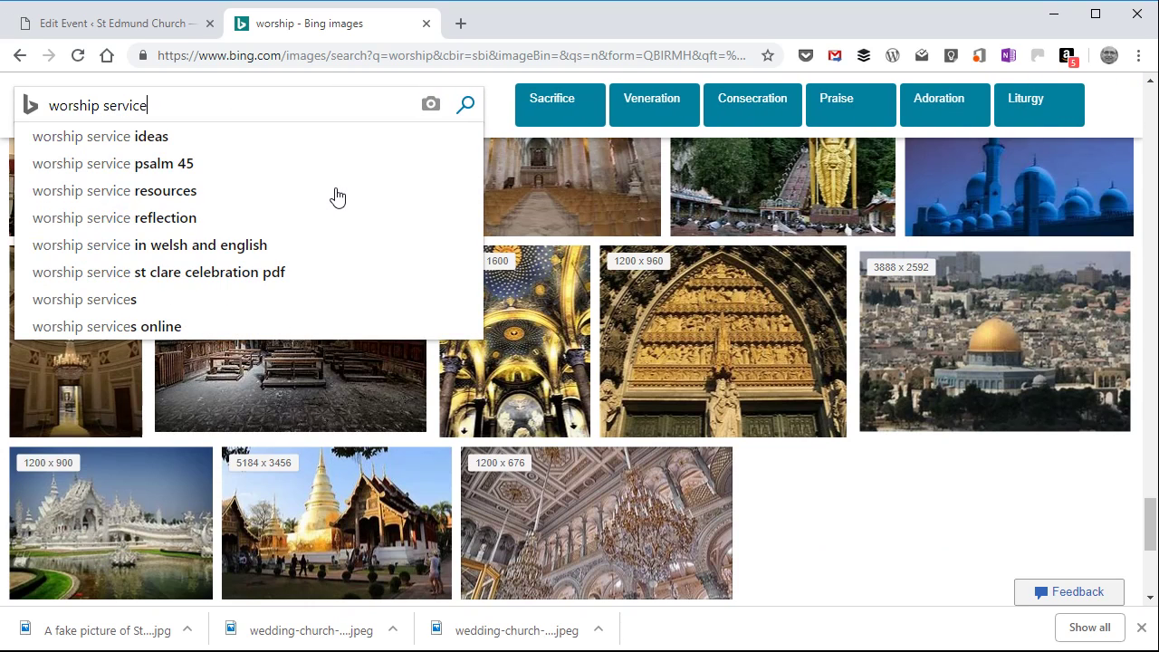
key(Return)
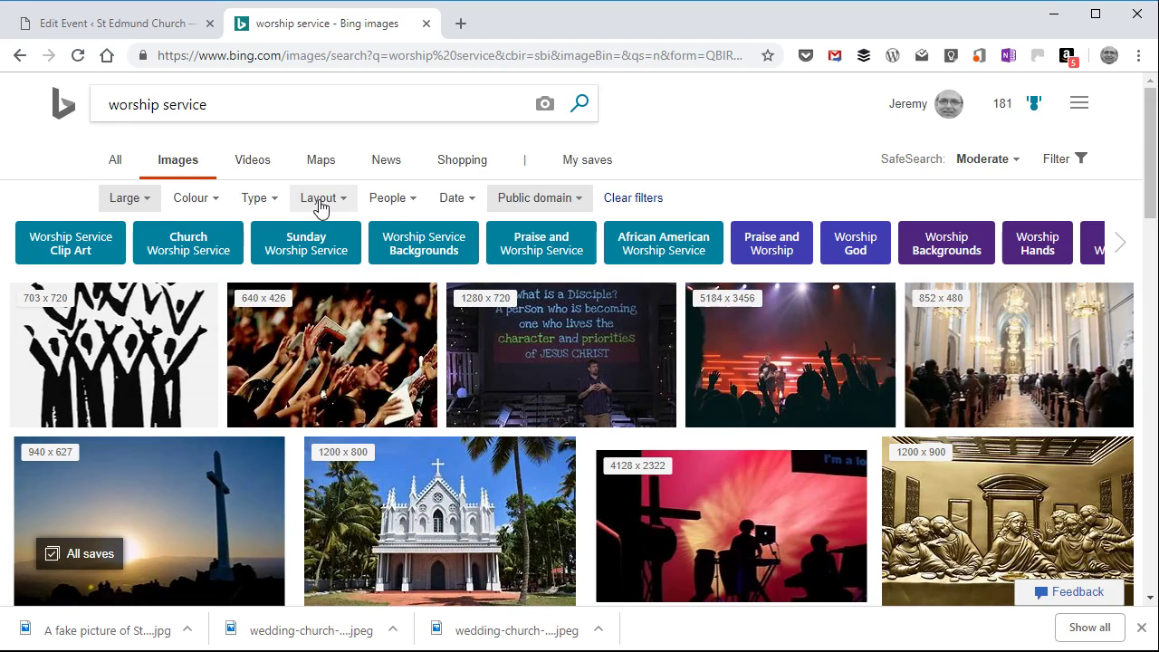
mouse_move(357, 351)
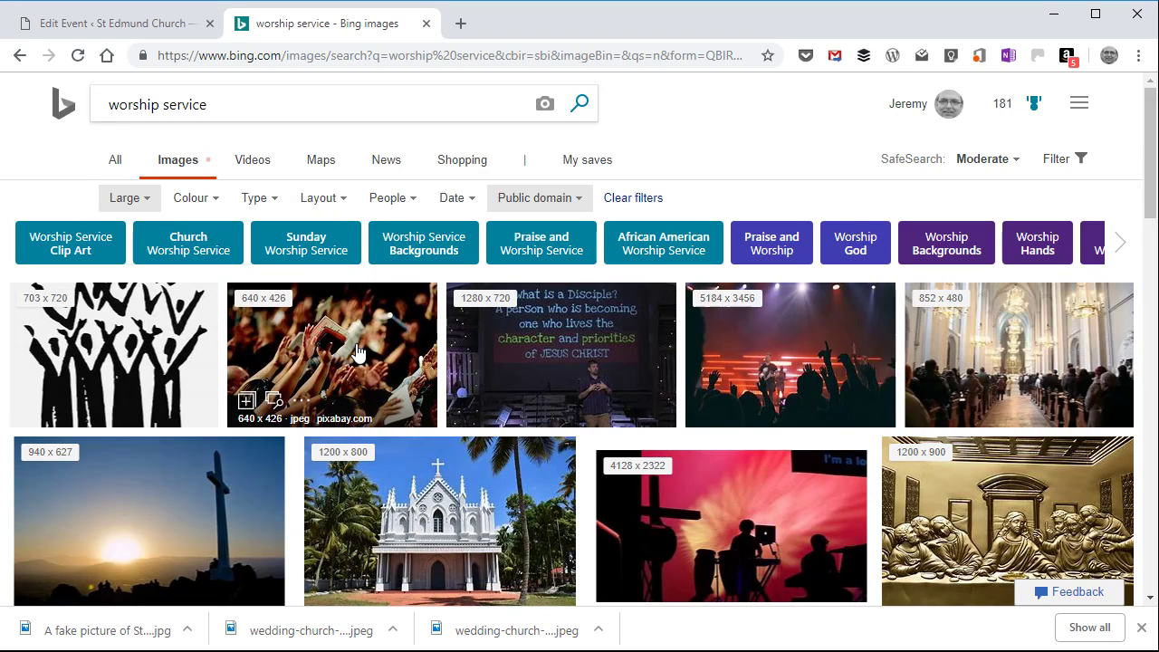
click(359, 351)
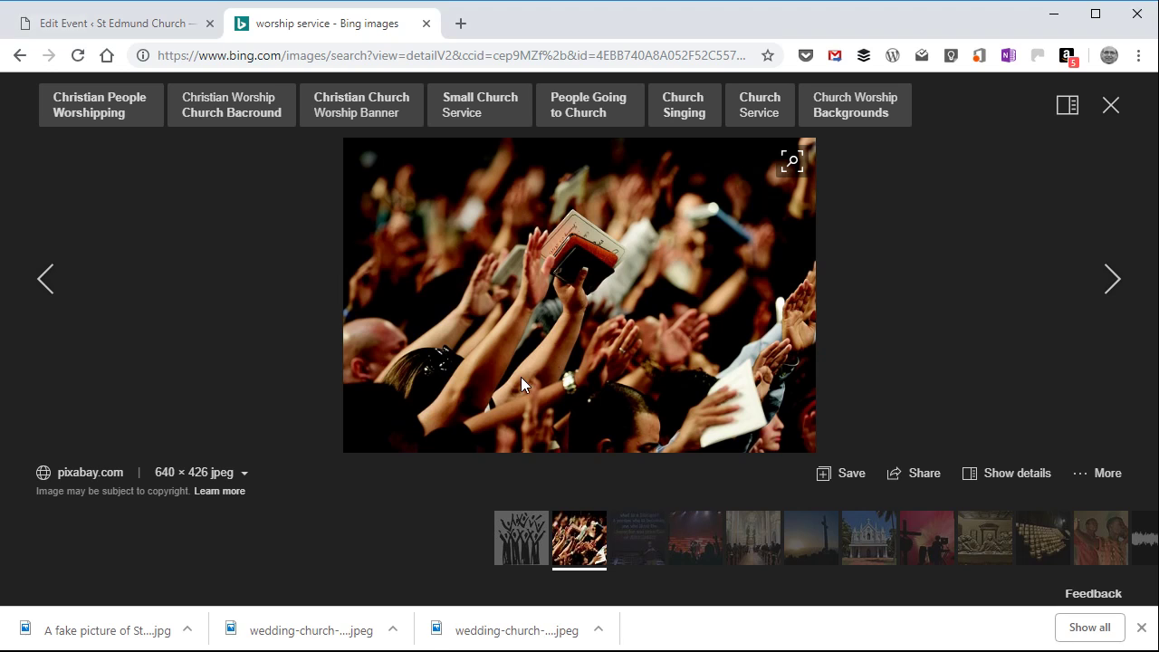
Step: Return to the Parish Worship Service event in WordPress and upload worship service.jpg as a new file for its featured image
click(126, 24)
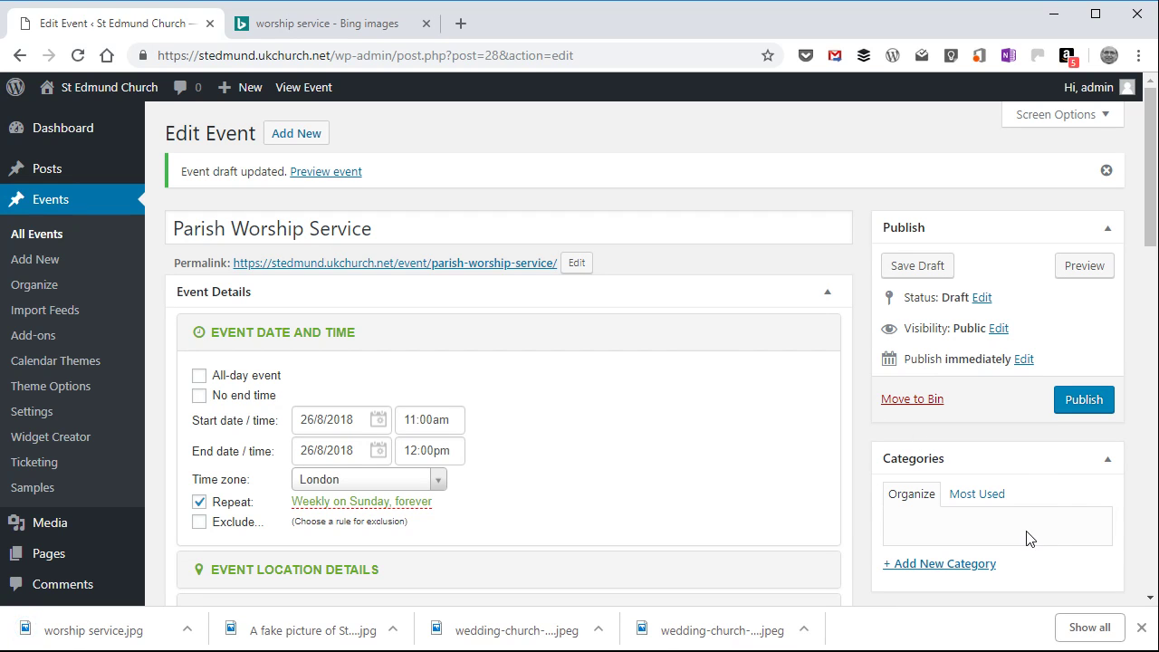
scroll(1028, 538, down, 4)
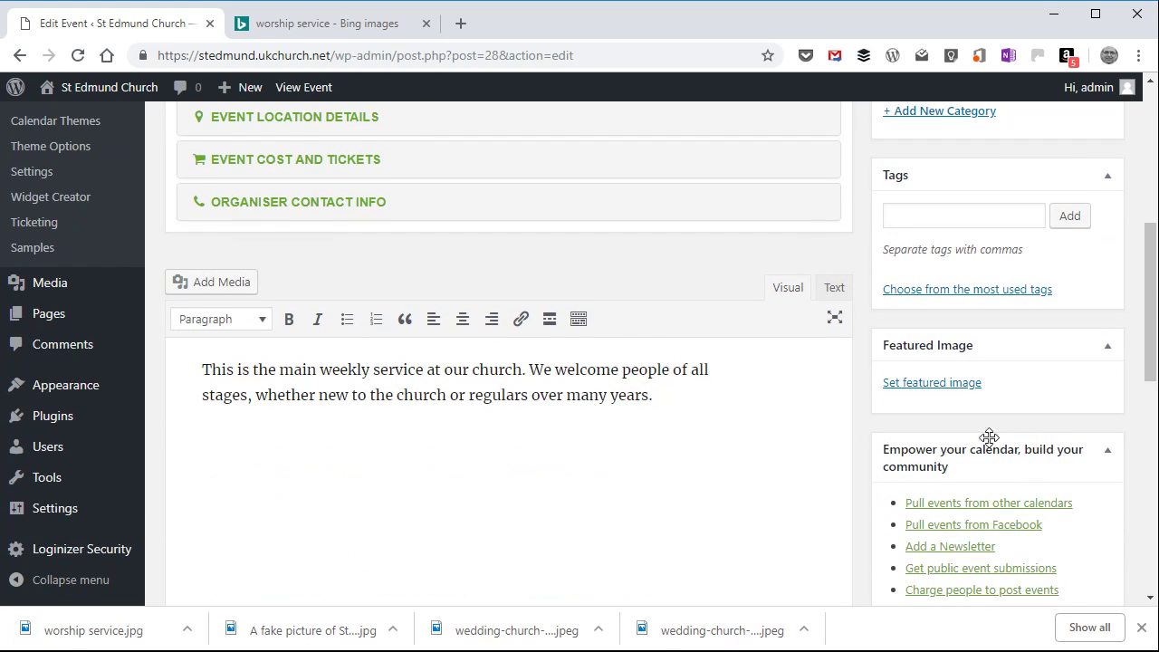
click(955, 385)
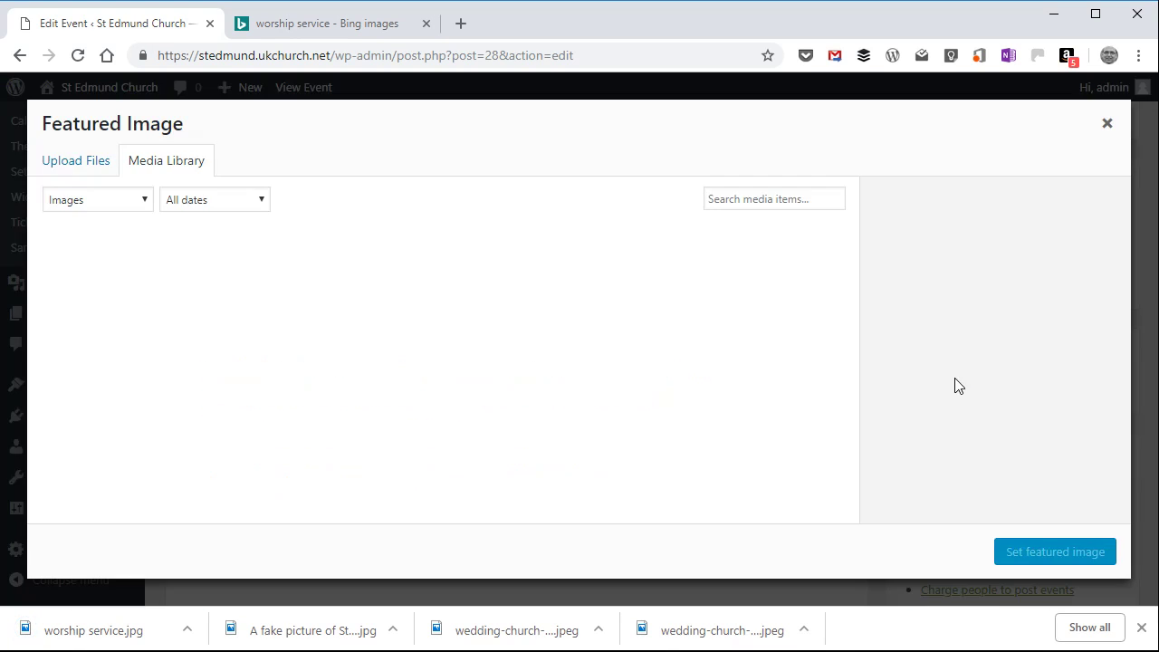
click(89, 164)
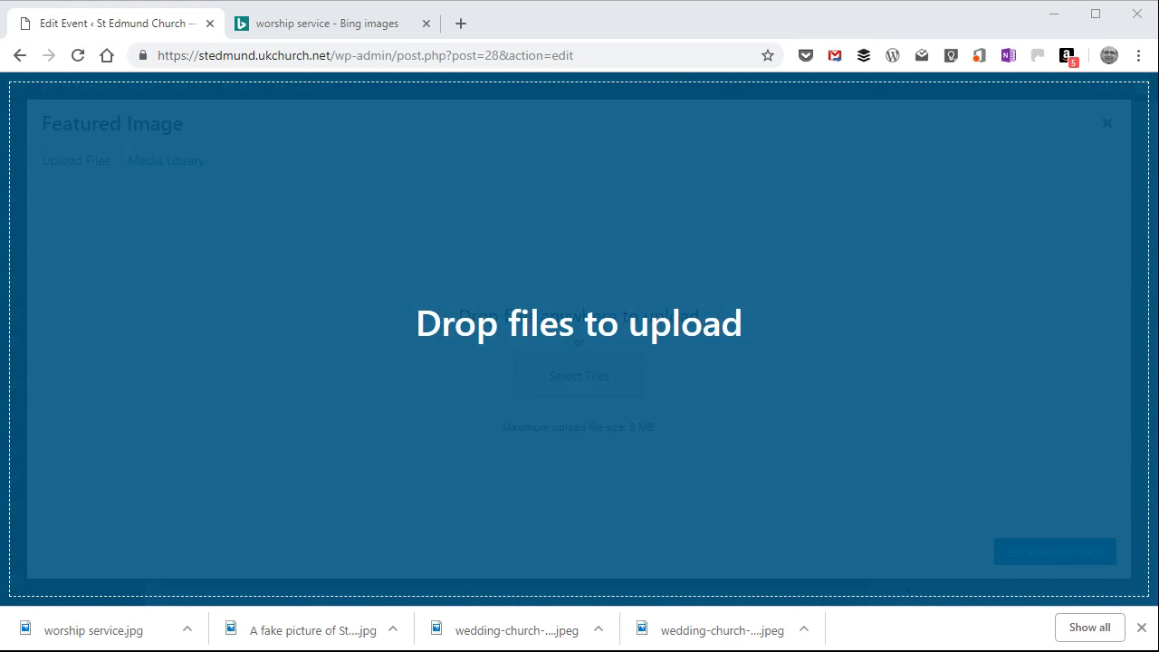
drag(444, 323, 445, 323)
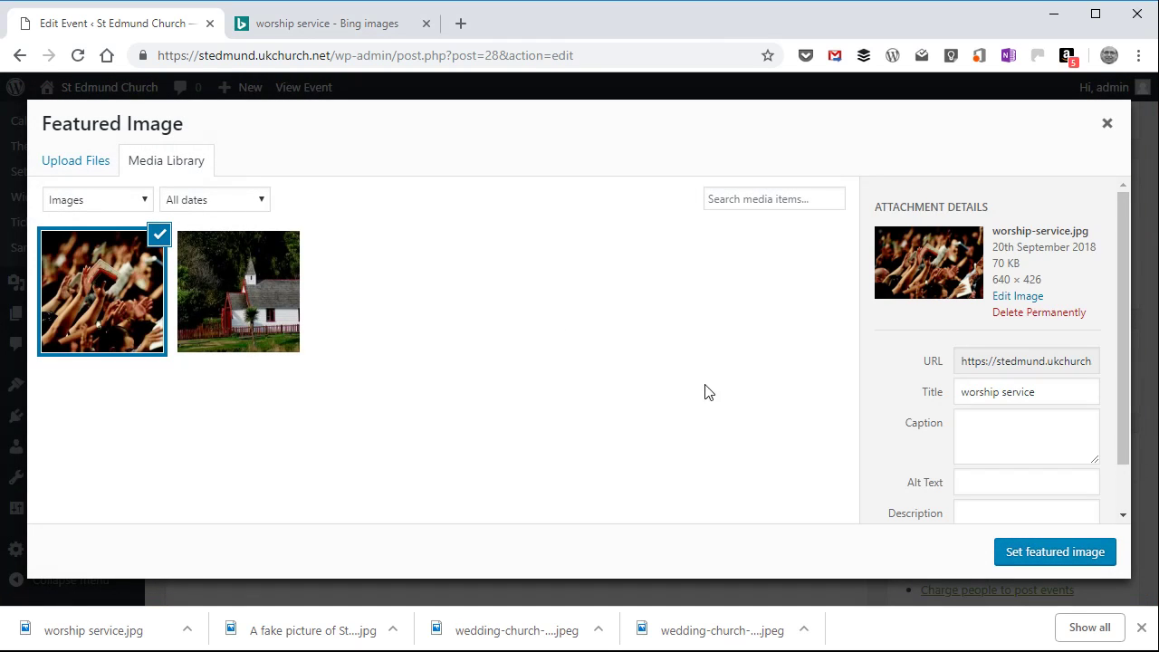
Step: Give the uploaded worship picture the alt text "People worshipping God" and set it as the event's featured image
click(977, 486)
text(Peo)
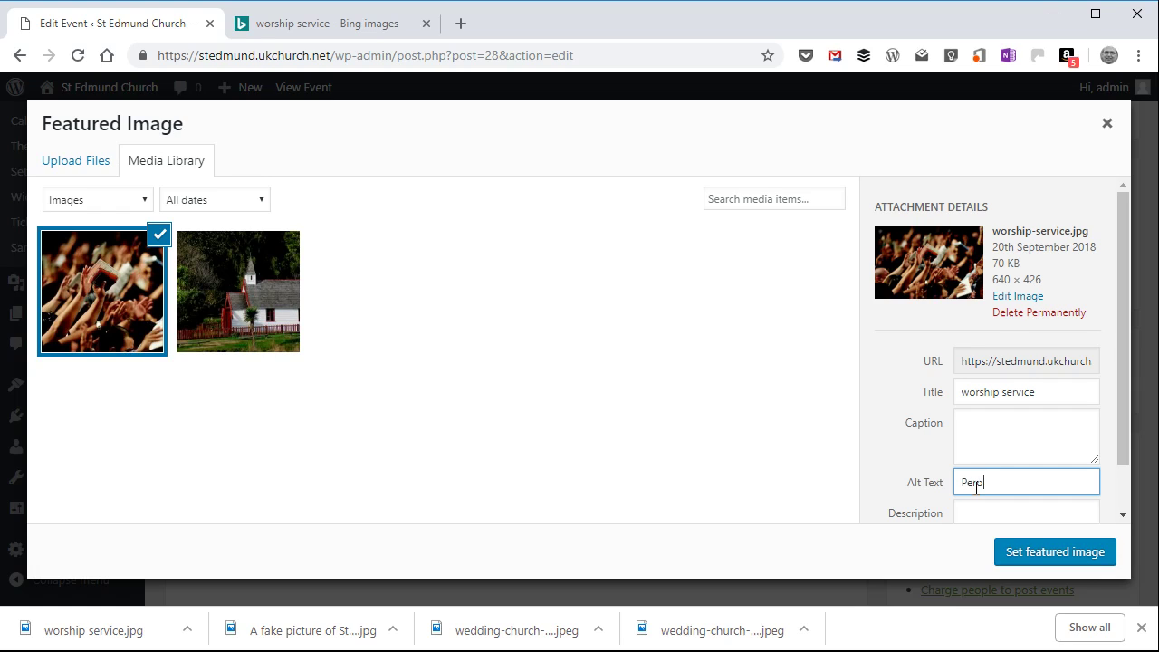
text(ple worshipping God)
click(1078, 554)
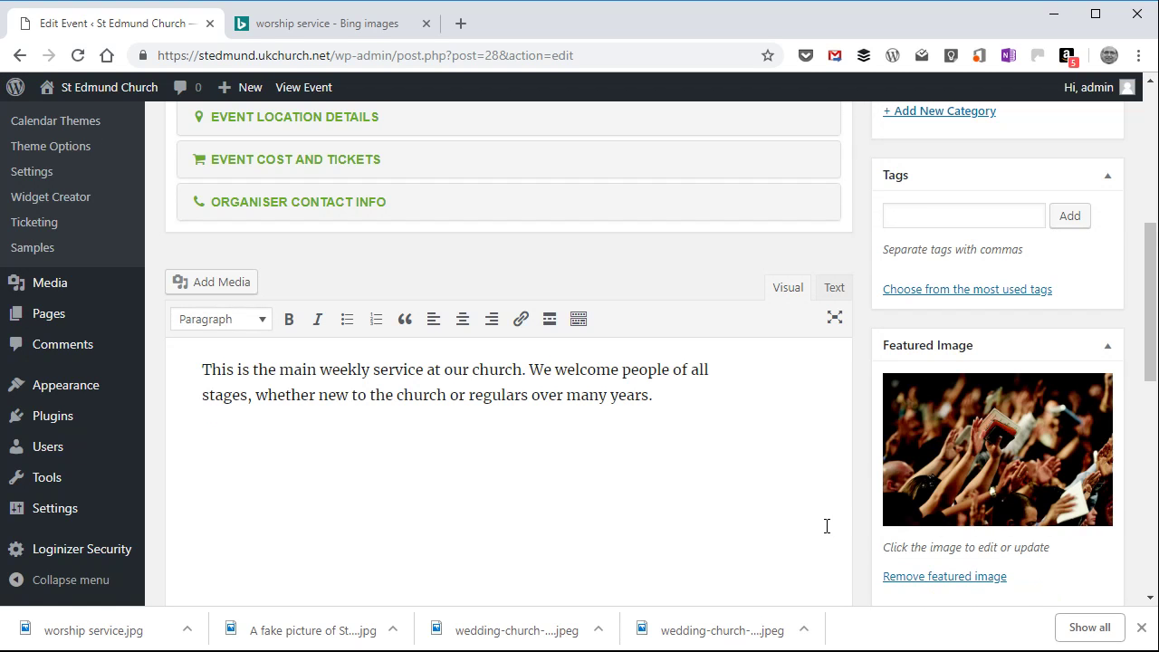
Step: Publish the Parish Worship Service event and open its public page in a separate browser tab
scroll(827, 526, up, 5)
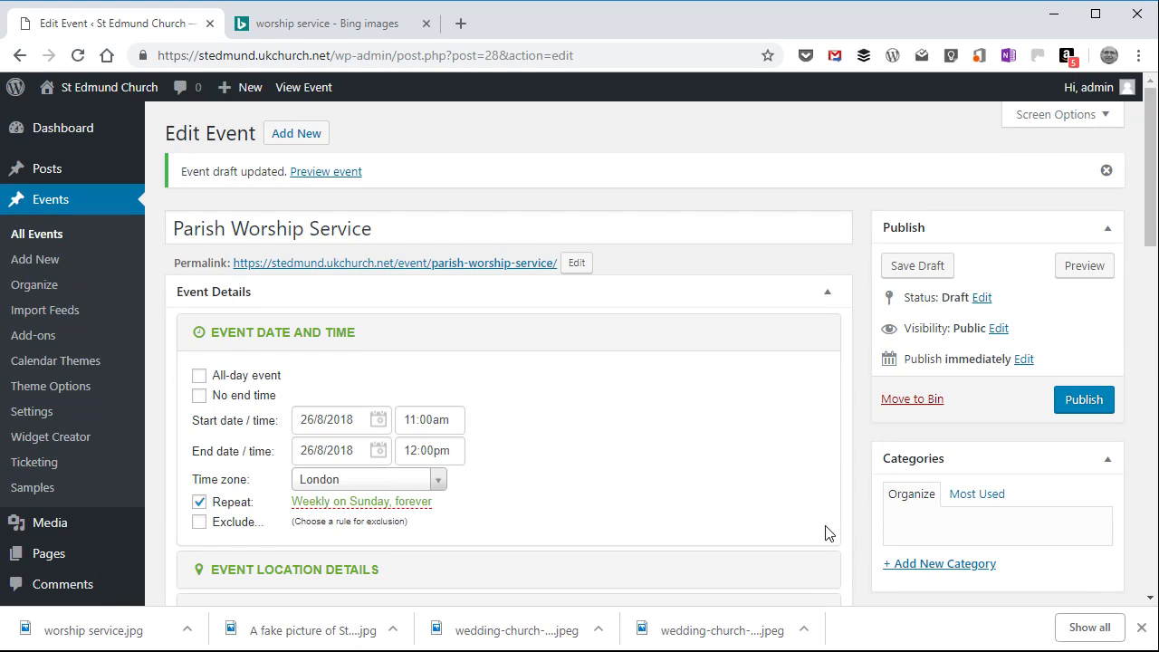
click(1081, 401)
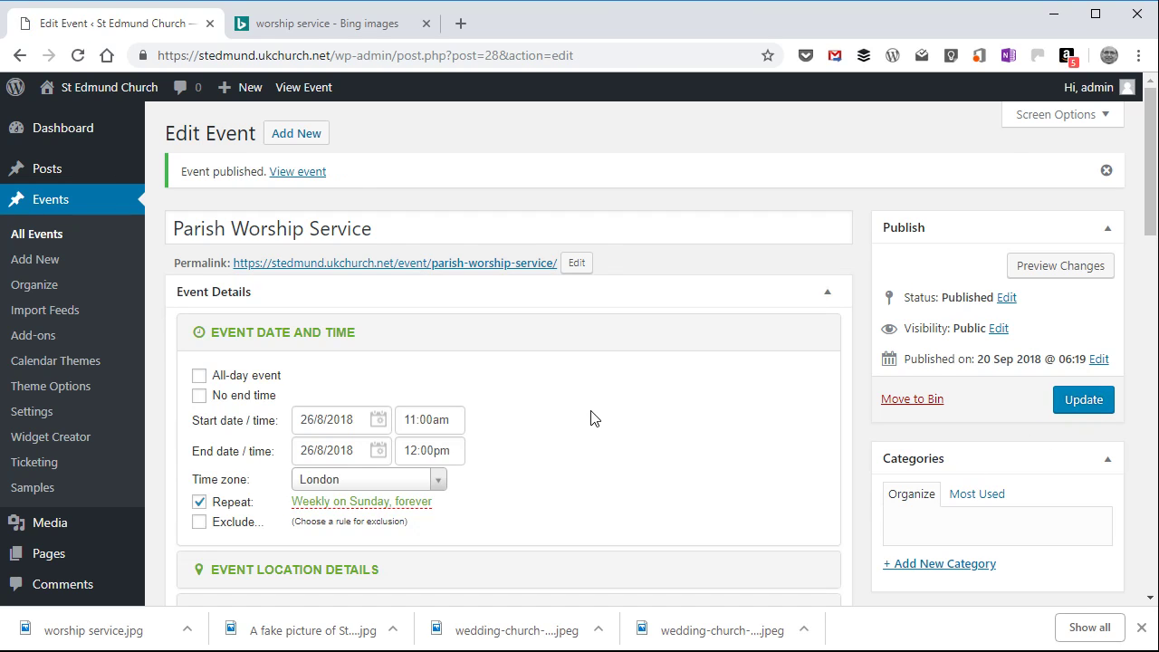
ctrl+click(514, 263)
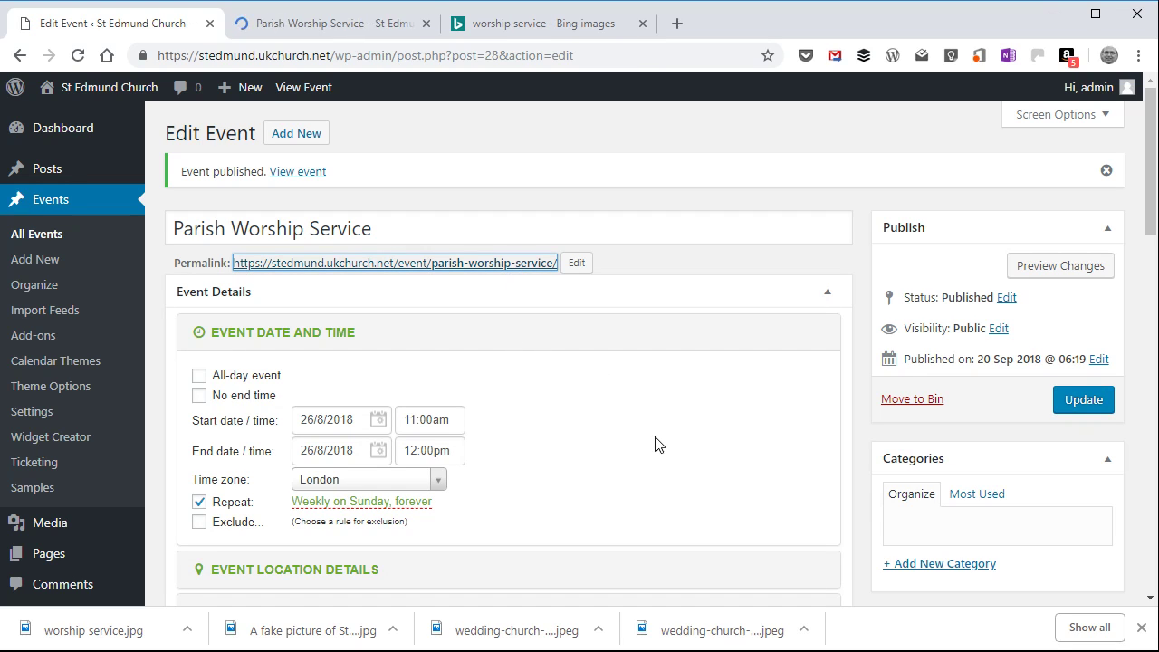
key(ctrl+Tab)
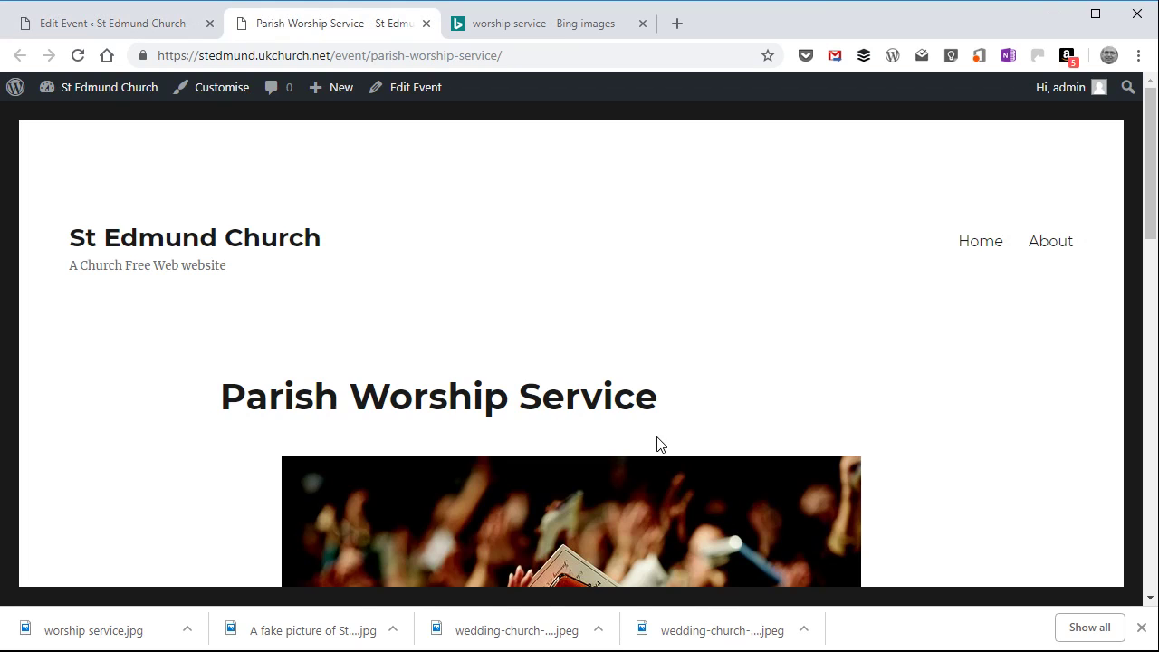
Step: Examine the public event page, checking the title, featured image, date and time, repeat information and description
scroll(659, 444, down, 4)
scroll(659, 444, down, 4)
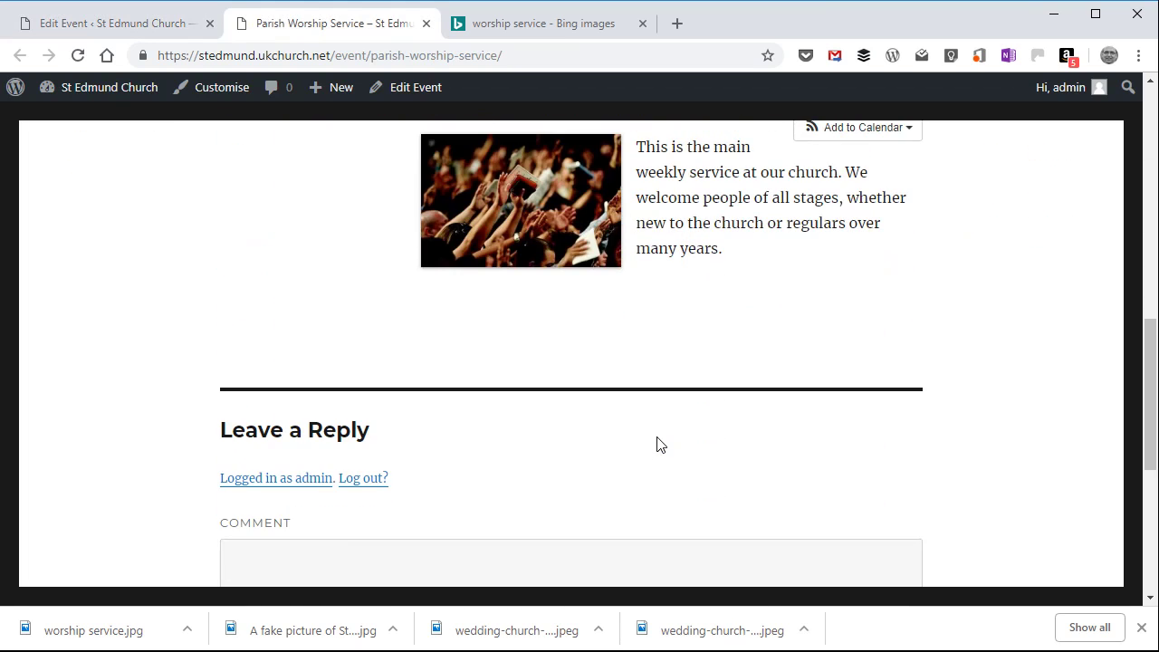
scroll(659, 444, up, 4)
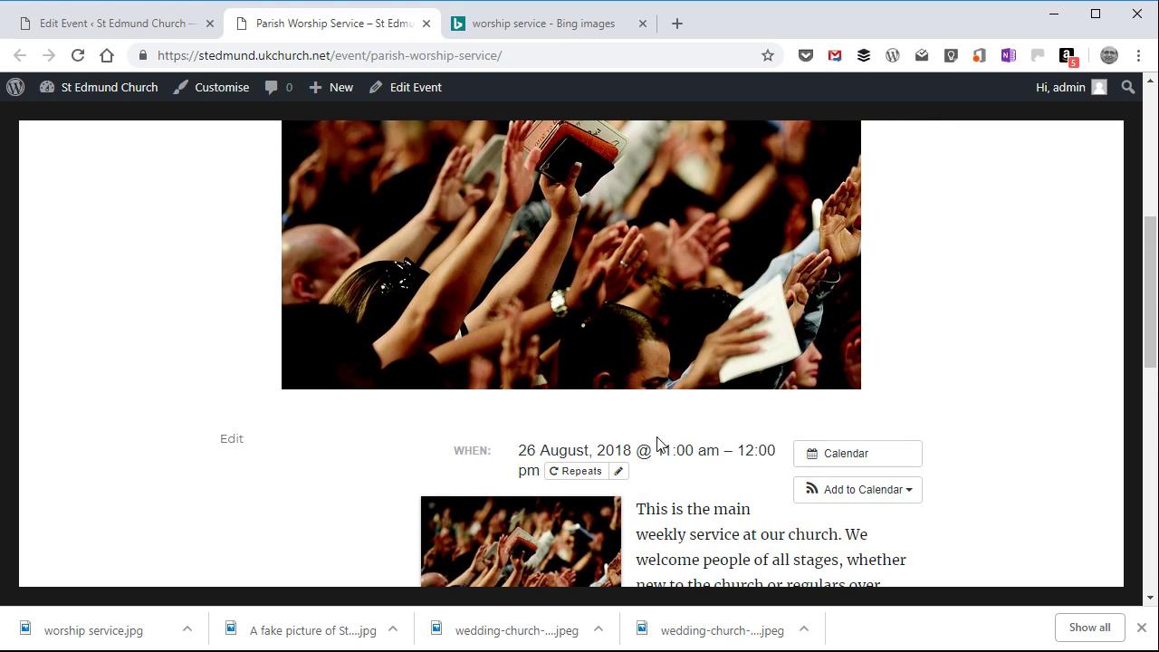
scroll(659, 444, up, 4)
scroll(658, 444, down, 6)
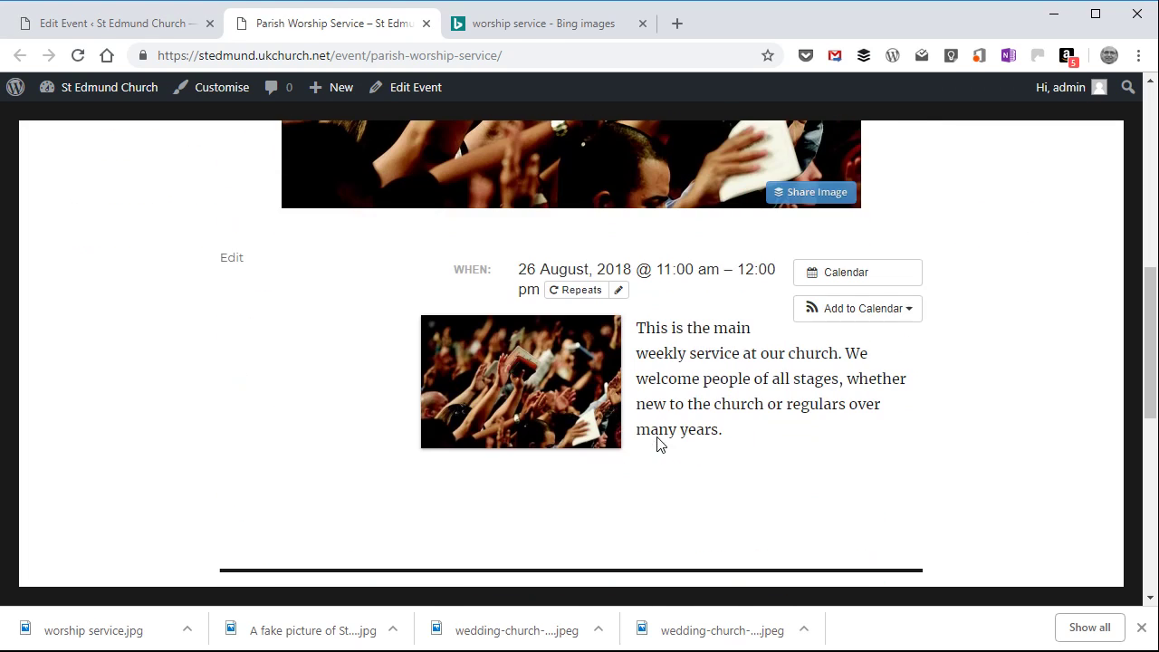
scroll(658, 438, up, 4)
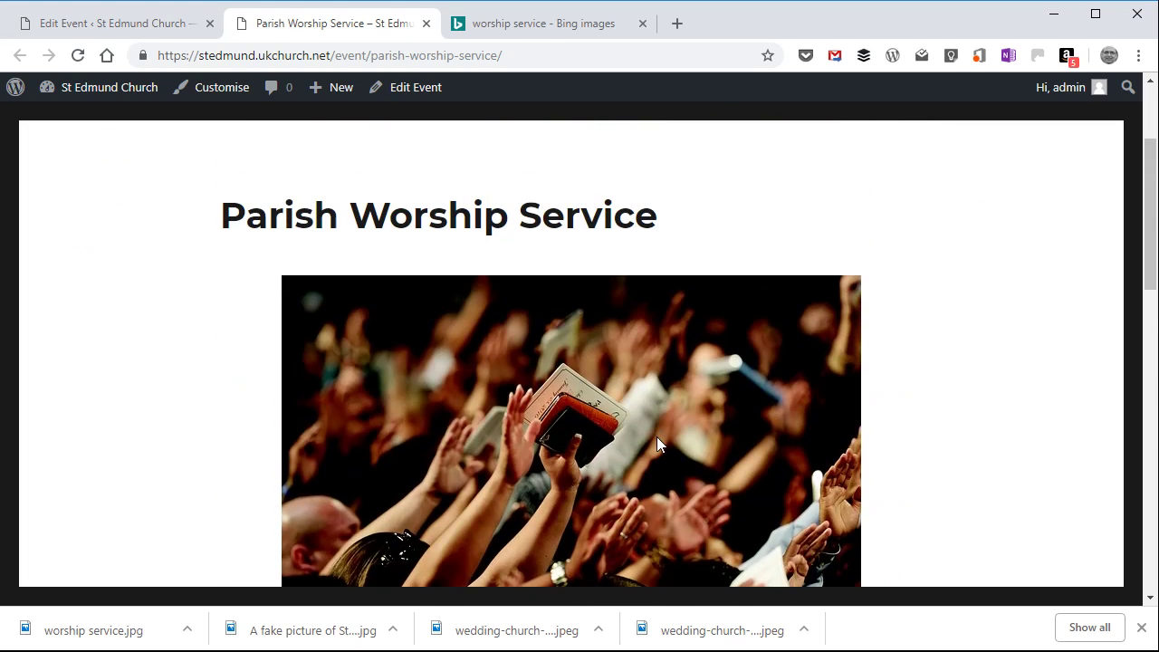
scroll(656, 437, down, 5)
scroll(571, 379, up, 2)
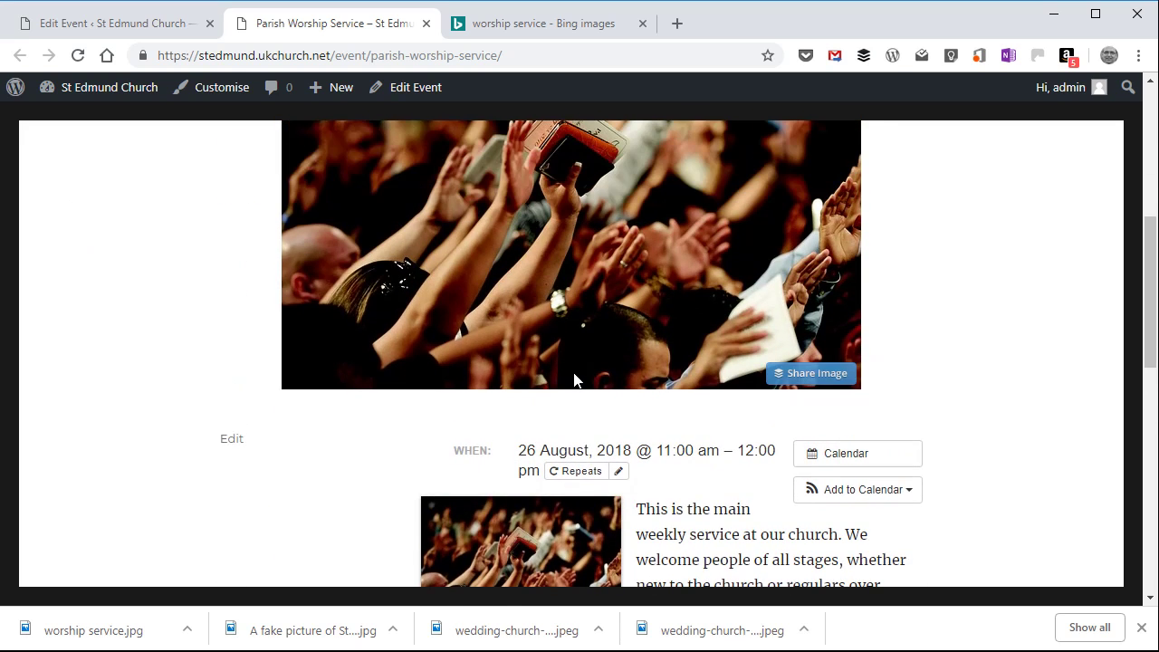
scroll(578, 362, up, 3)
scroll(616, 431, down, 4)
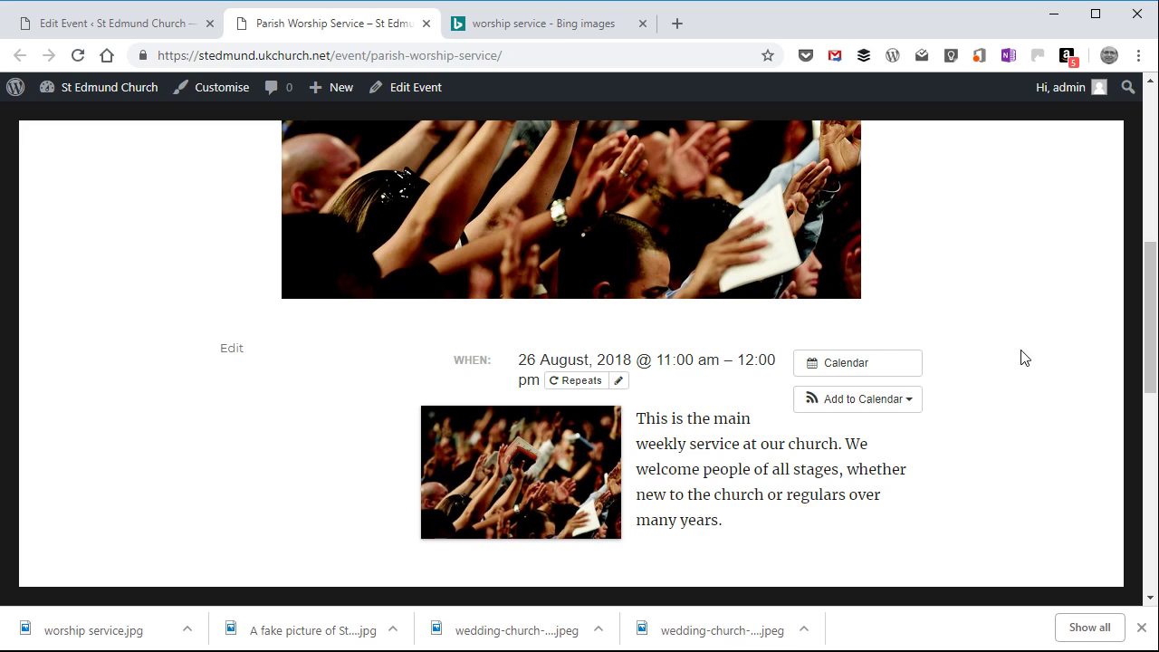
scroll(1024, 358, up, 6)
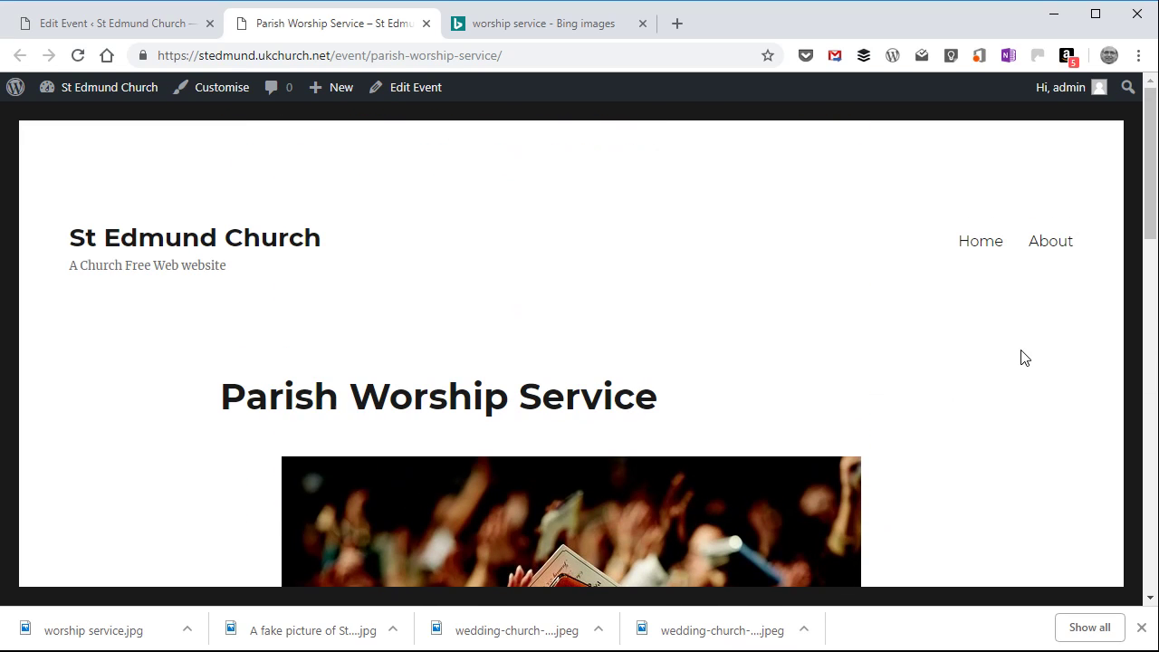
Step: Close the public event page and view the list of all events and the All-in-One Event Calendar settings
click(426, 24)
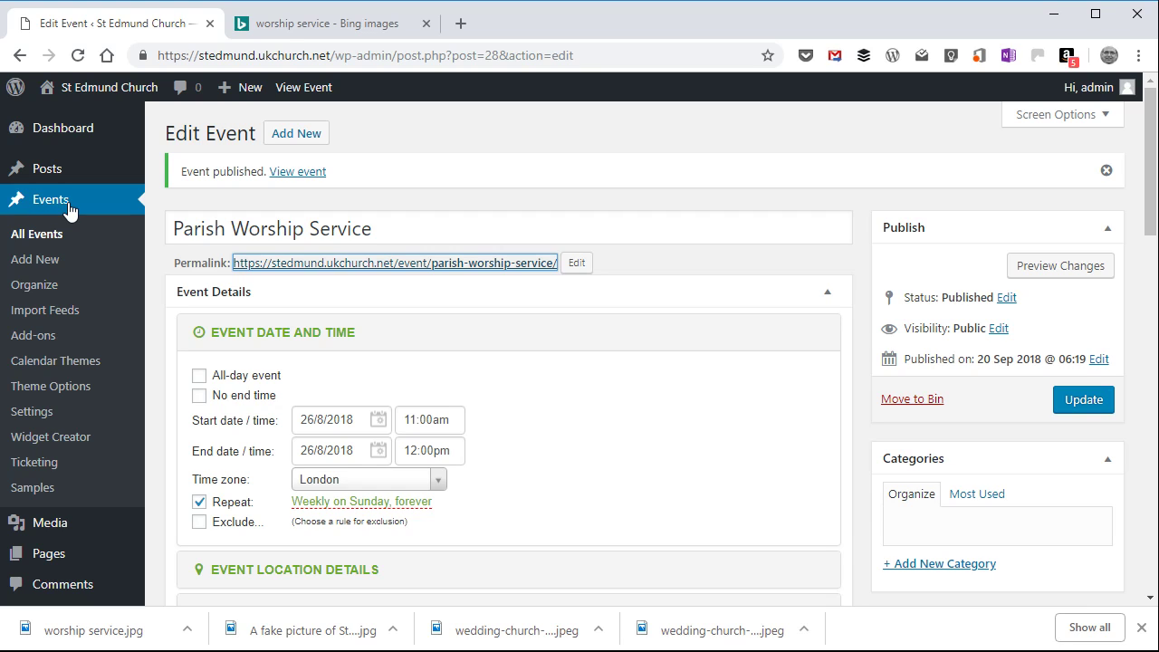
click(37, 237)
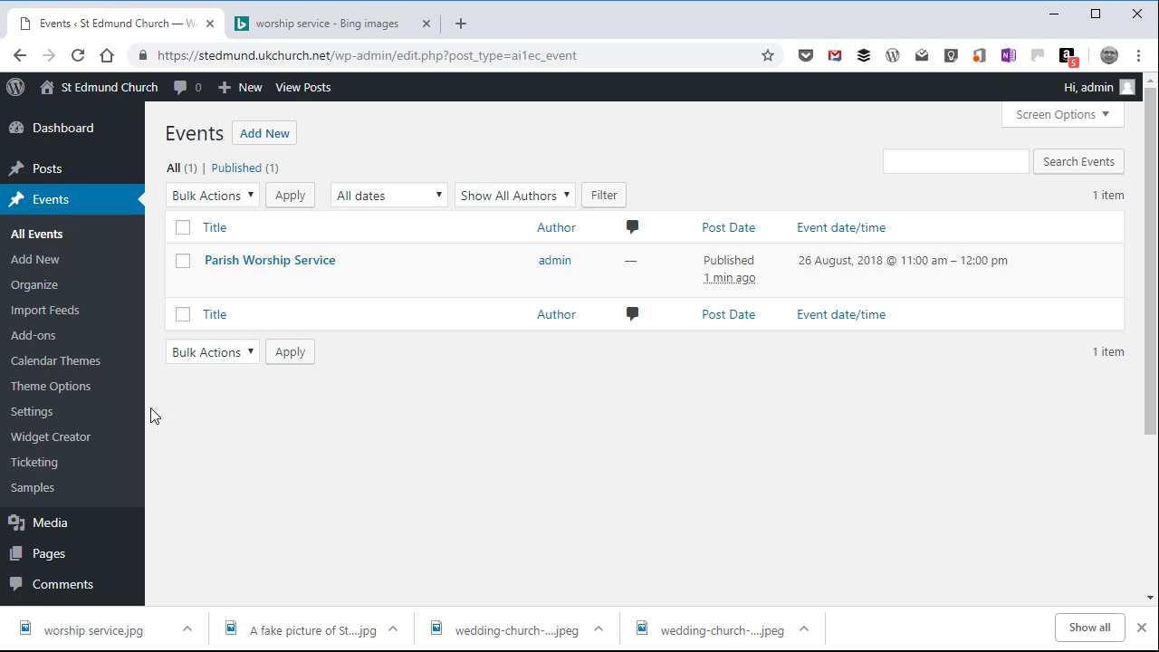
click(56, 413)
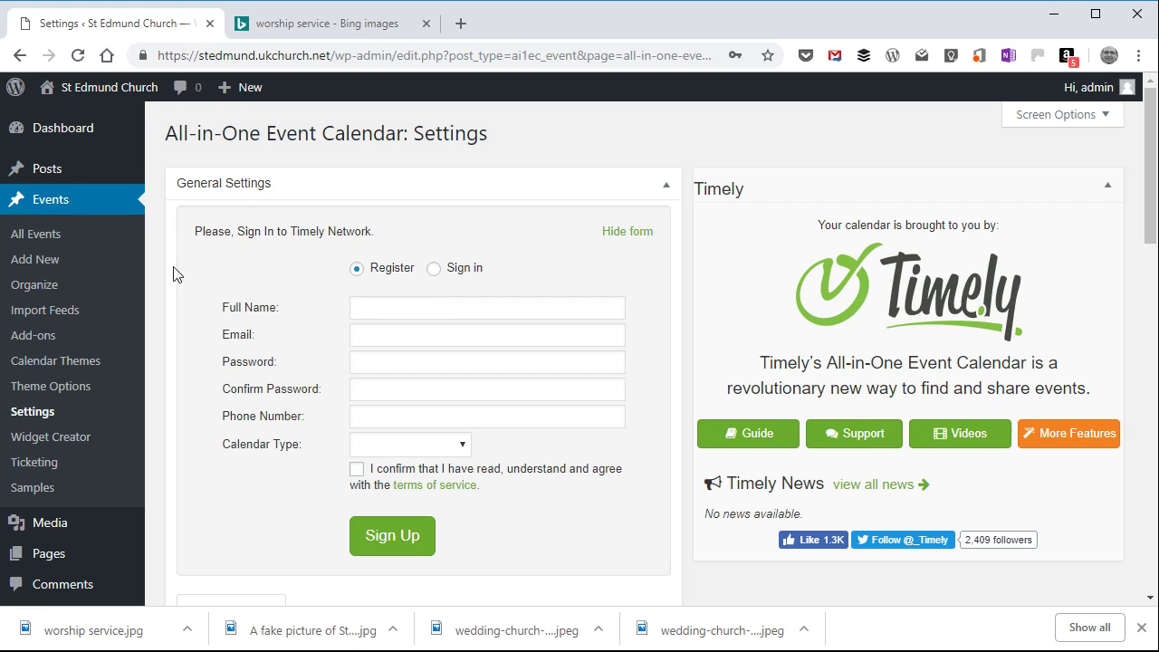
Step: Find the Calendar page in the list of all site pages and view it on the website
mouse_move(70, 557)
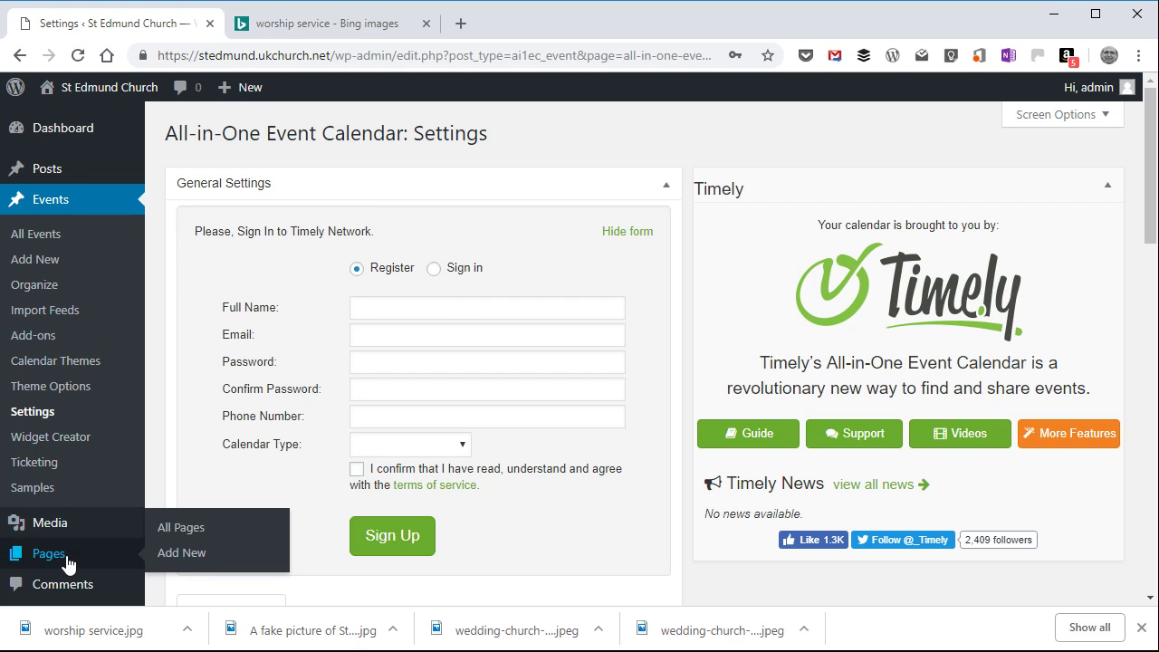
click(185, 528)
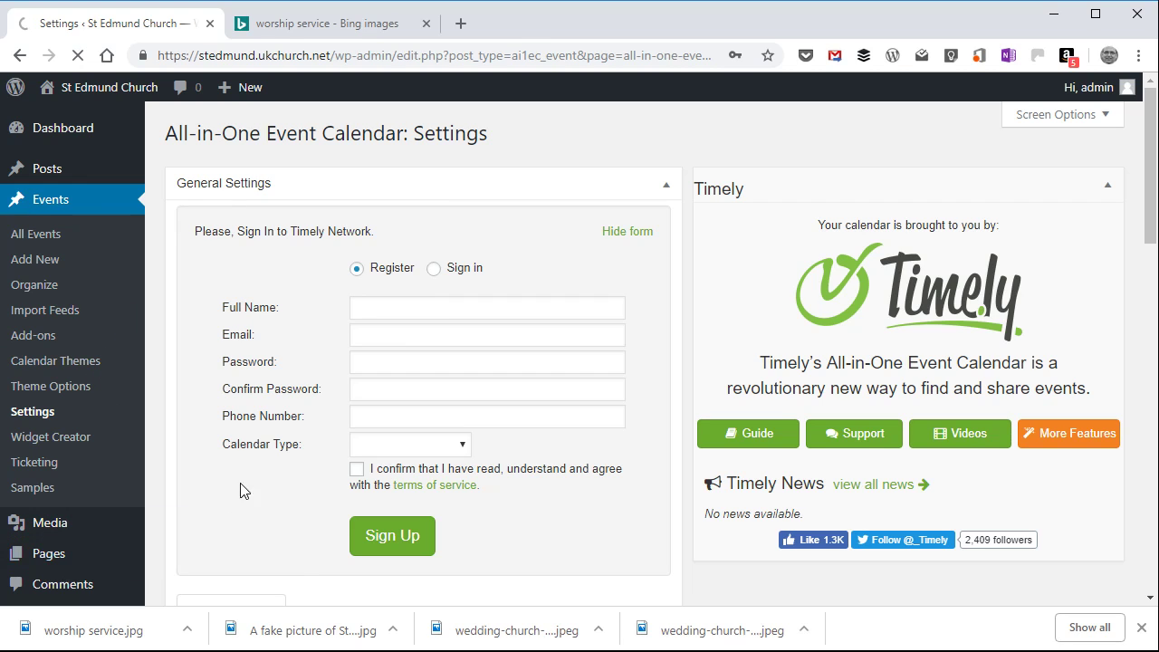
mouse_move(278, 419)
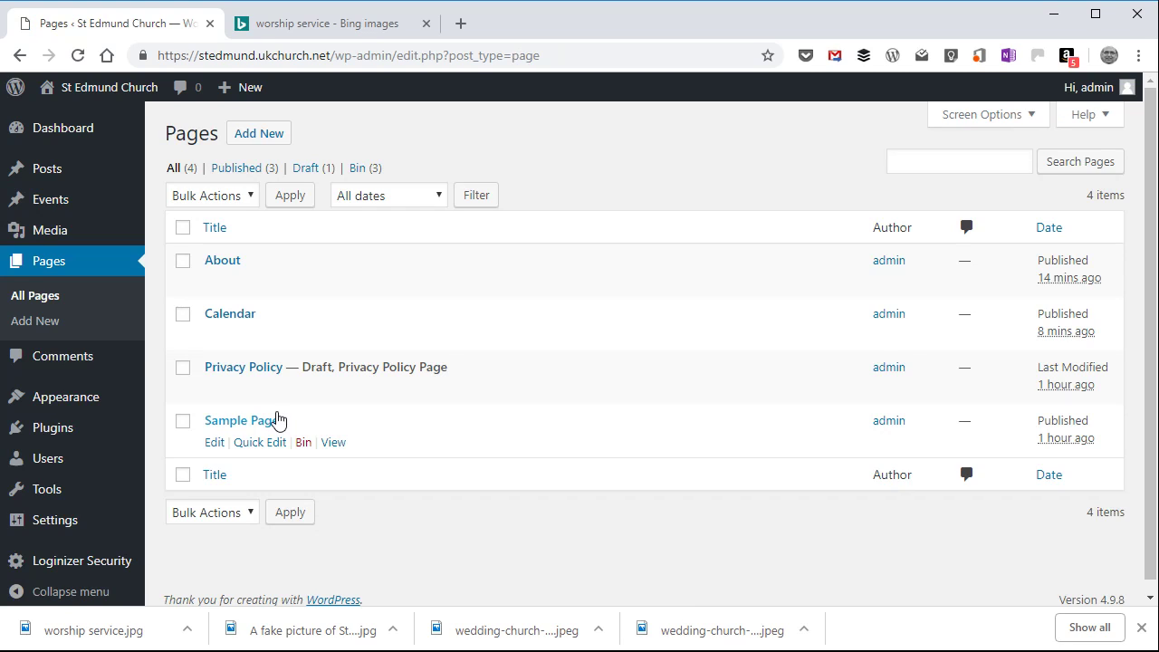
mouse_move(259, 330)
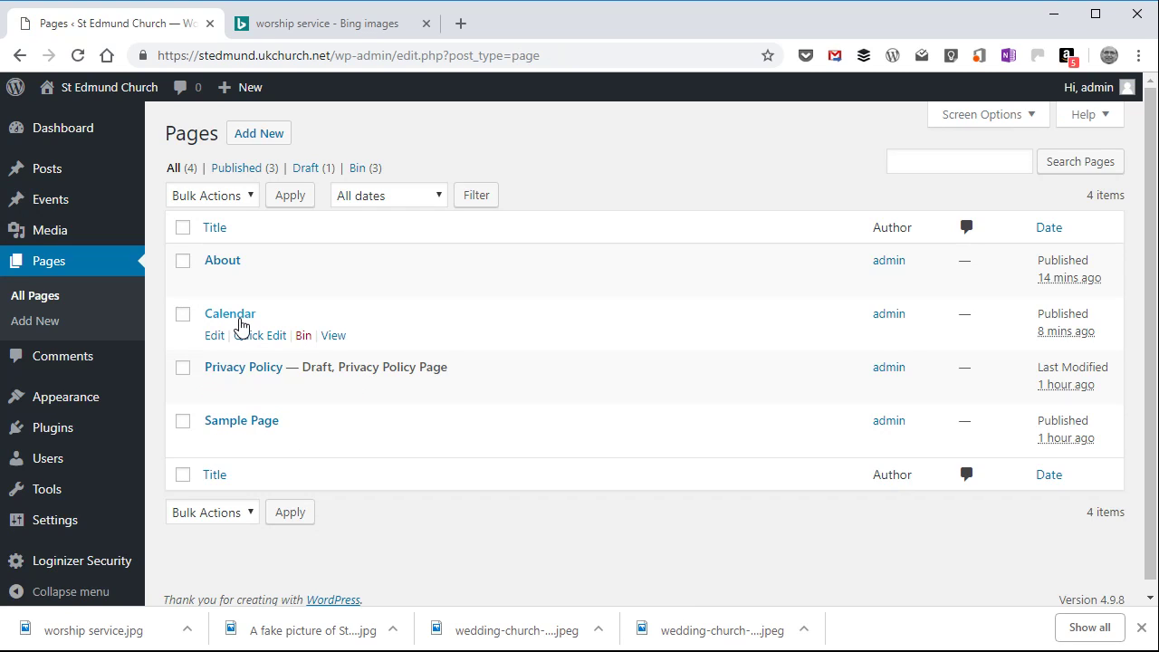
click(334, 337)
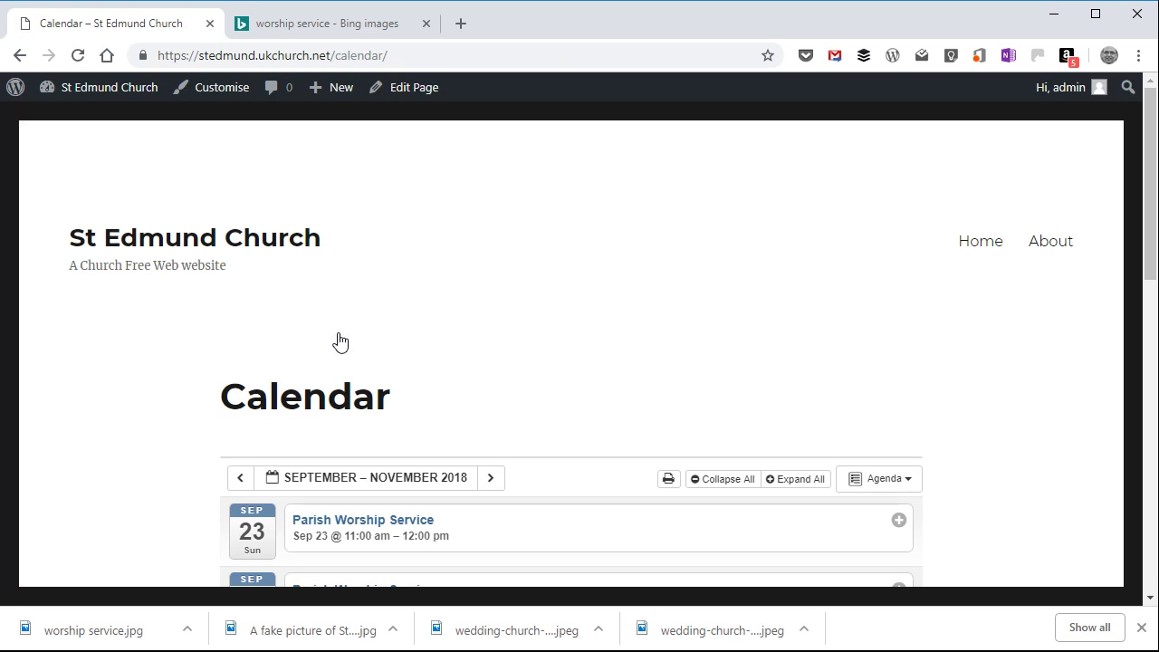
Step: Look through the calendar's agenda for the weekly Parish Worship Service entries from September to November 2018
scroll(393, 326, down, 5)
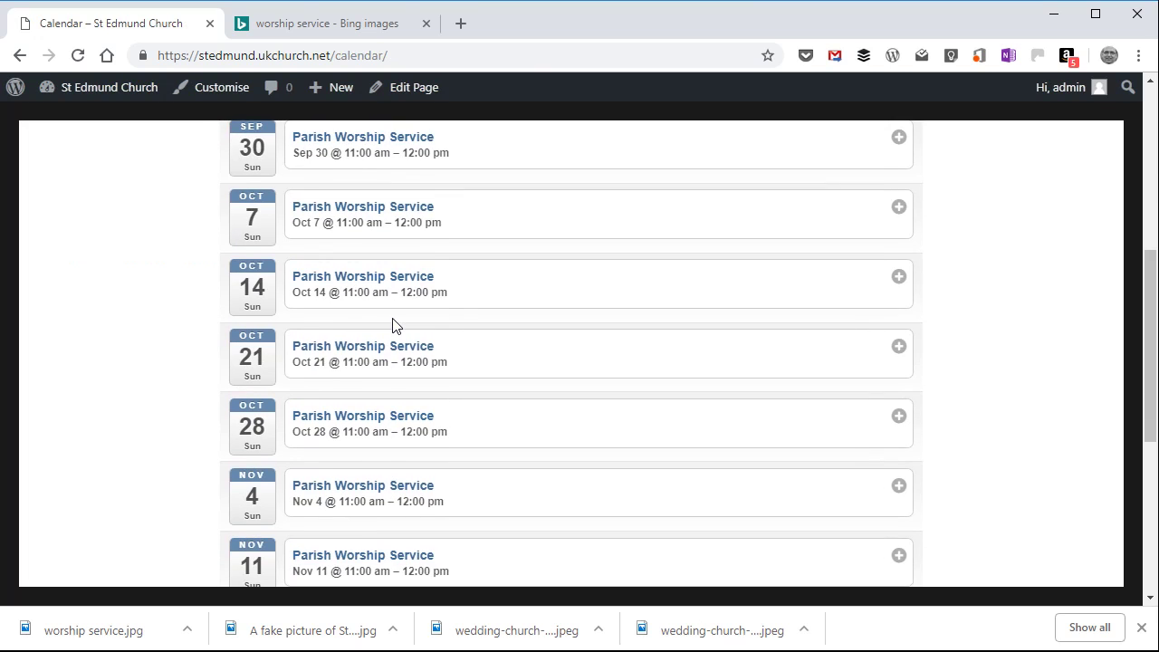
scroll(393, 326, down, 5)
scroll(393, 326, up, 10)
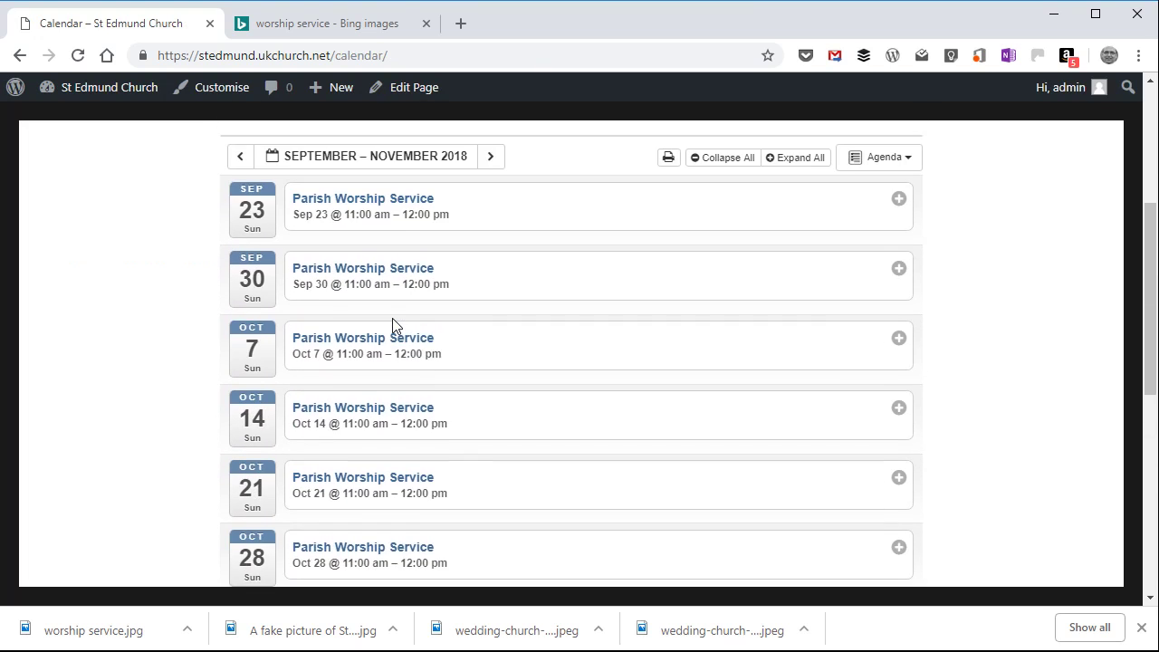
scroll(393, 326, down, 4)
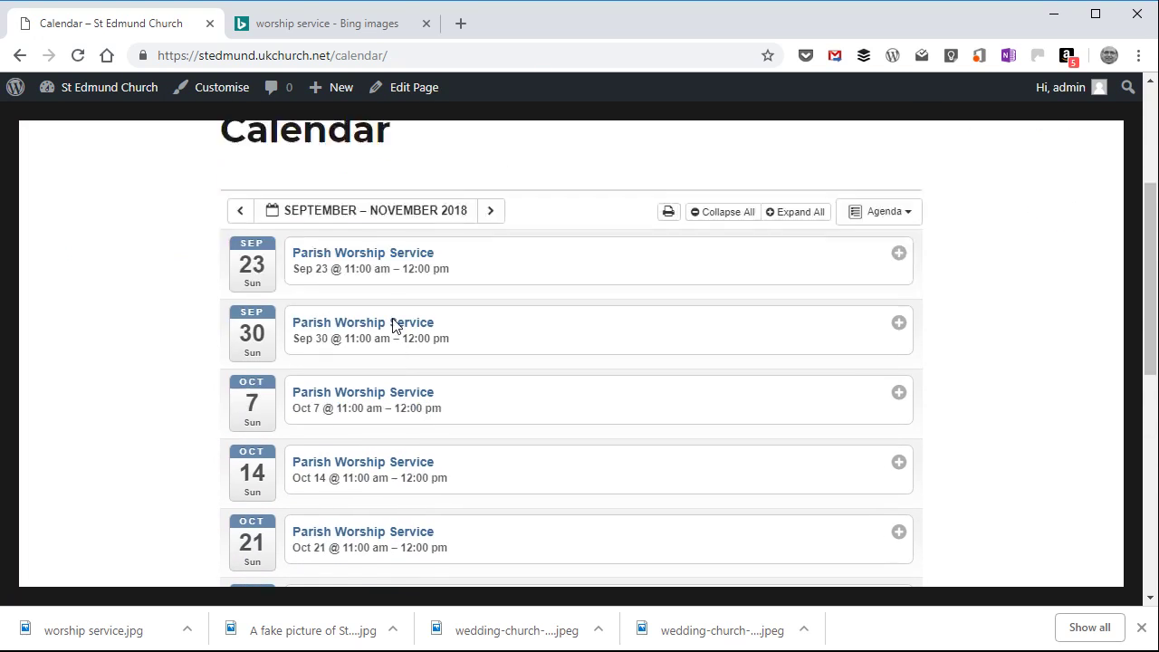
scroll(393, 326, down, 3)
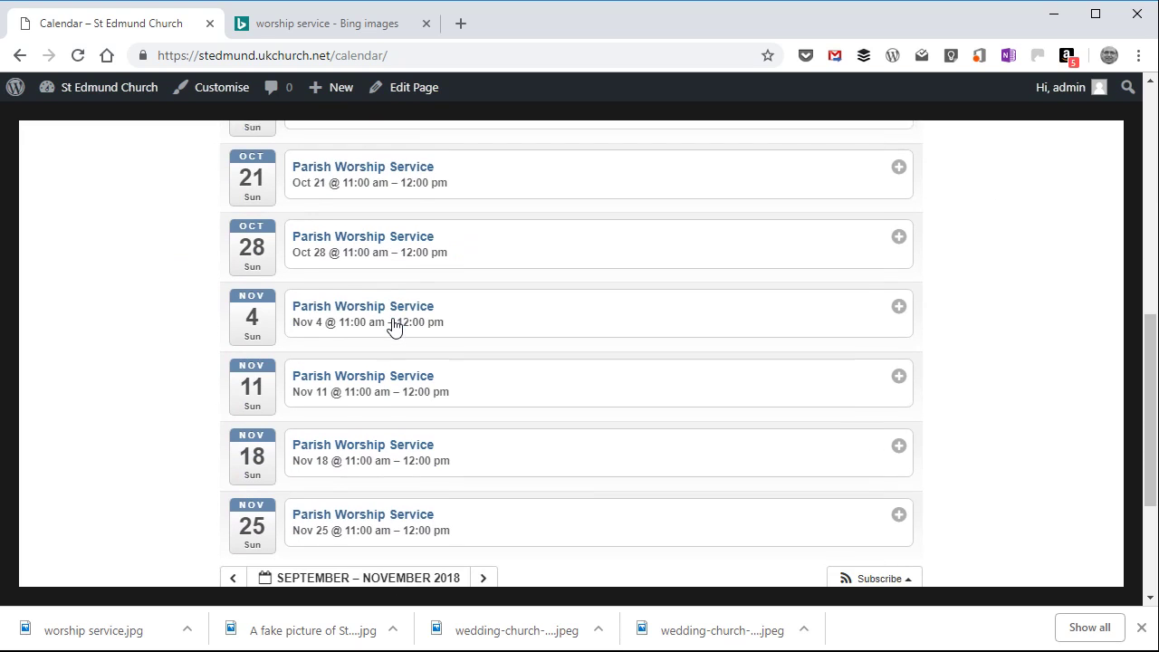
scroll(393, 326, down, 3)
scroll(393, 326, up, 10)
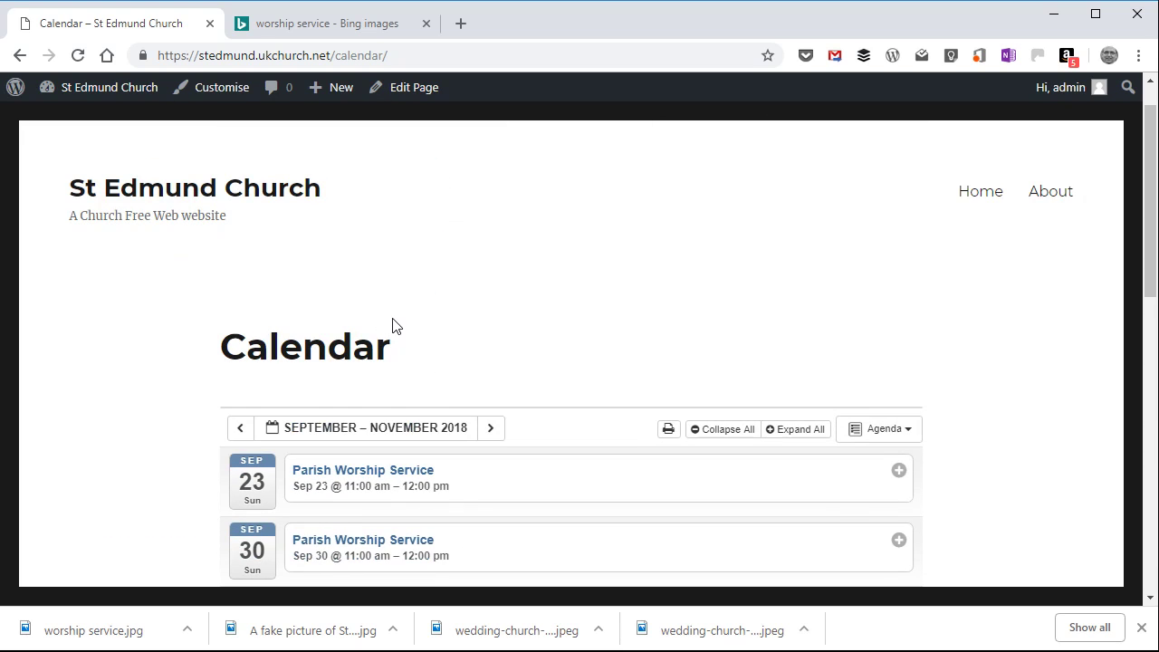
scroll(393, 326, down, 2)
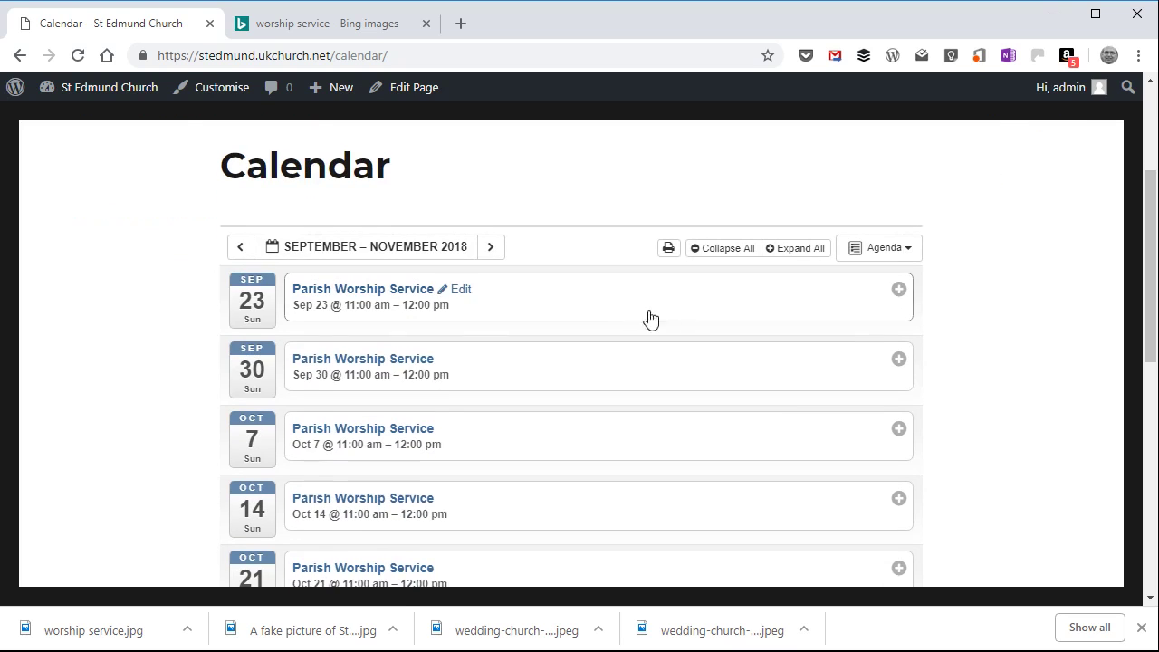
Step: Display the calendar in Day view, then in Week view, and look over the week's time slots
click(906, 252)
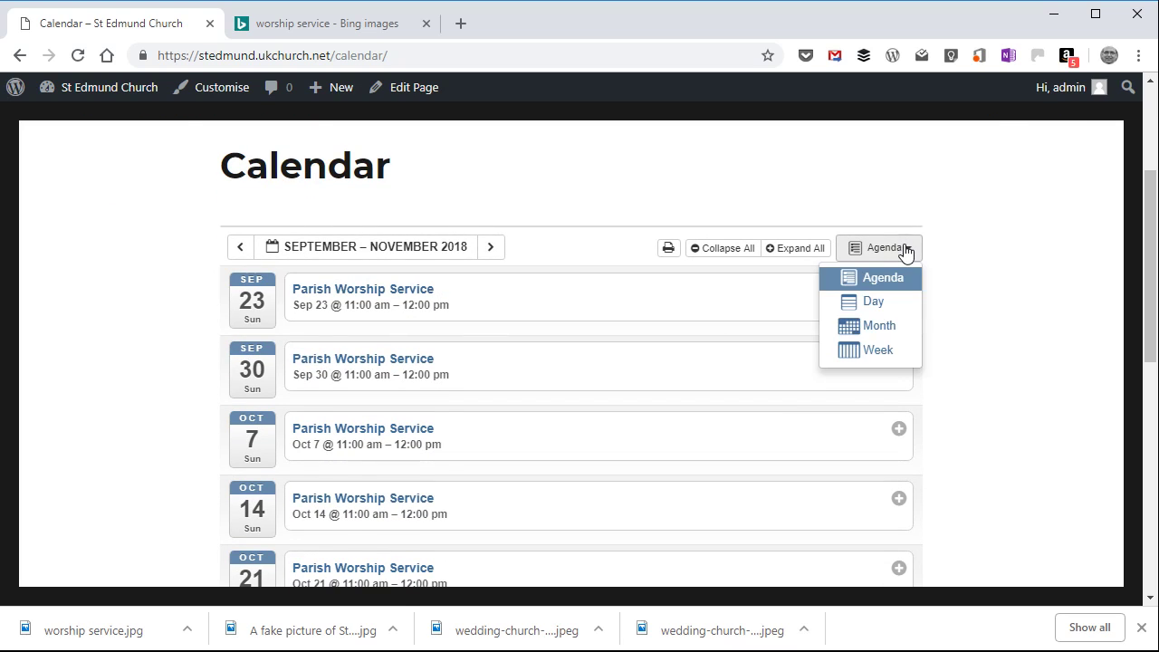
click(875, 303)
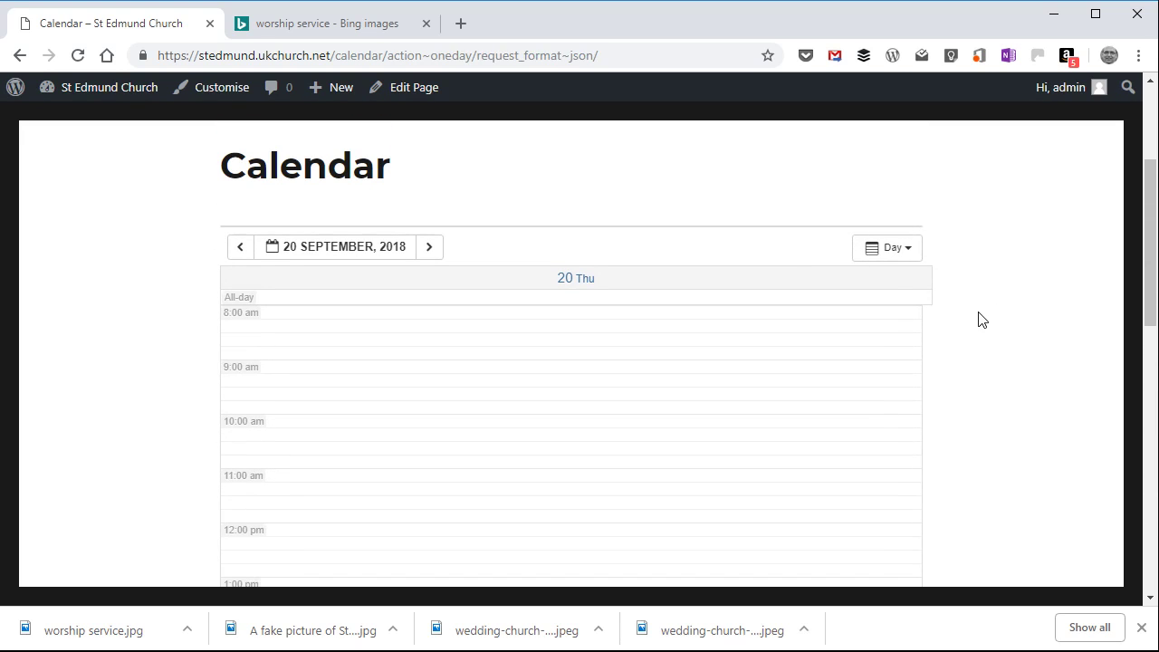
click(910, 258)
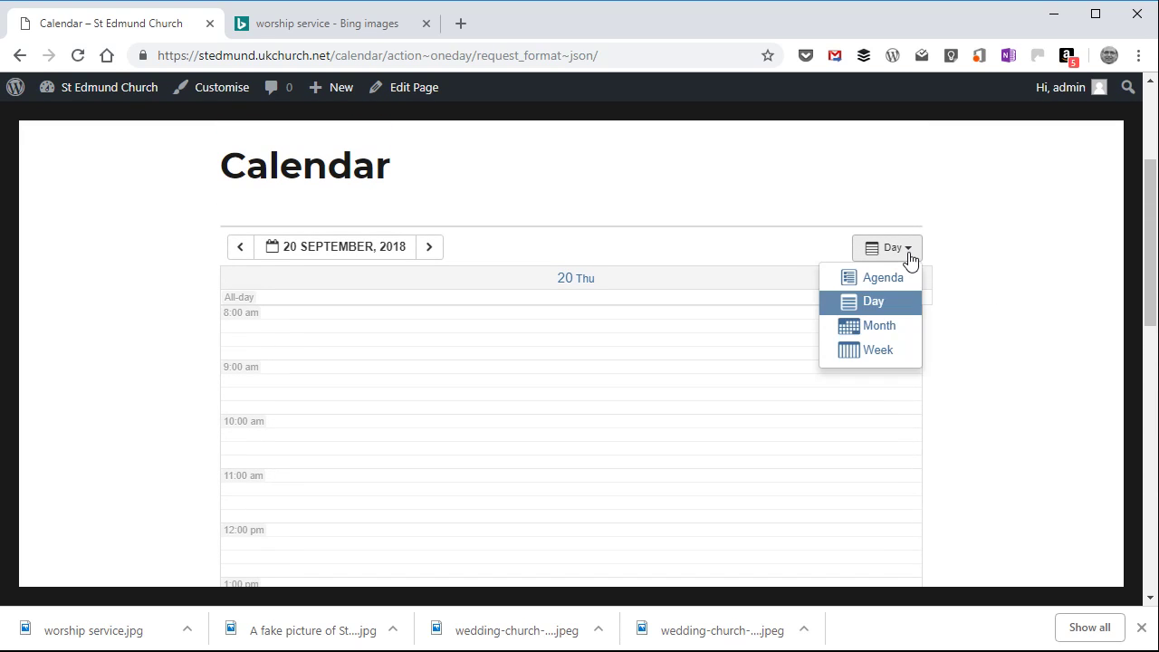
click(881, 352)
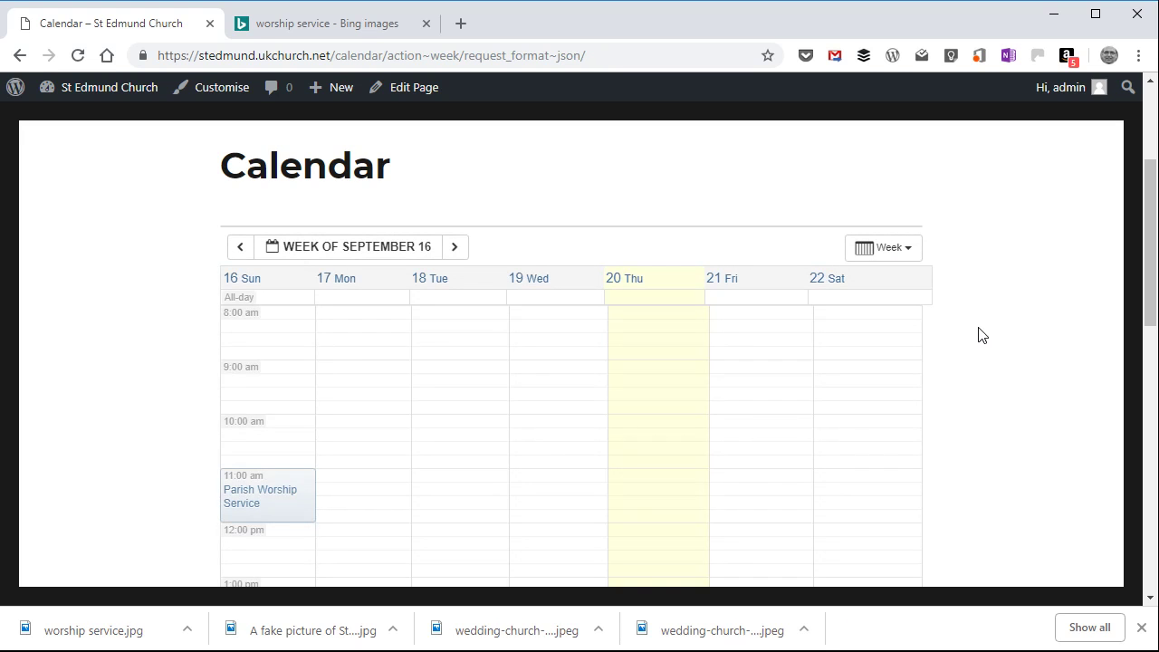
scroll(979, 335, down, 4)
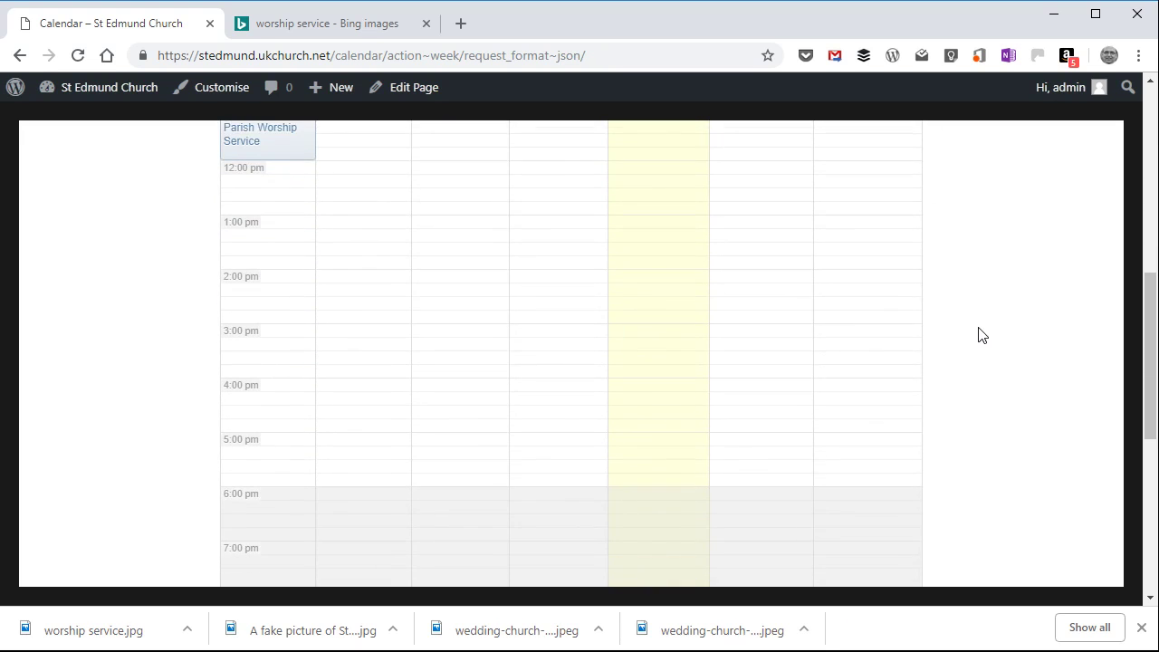
scroll(979, 335, up, 5)
Step: Switch the calendar to Month view and look over the September 2018 grid
click(917, 344)
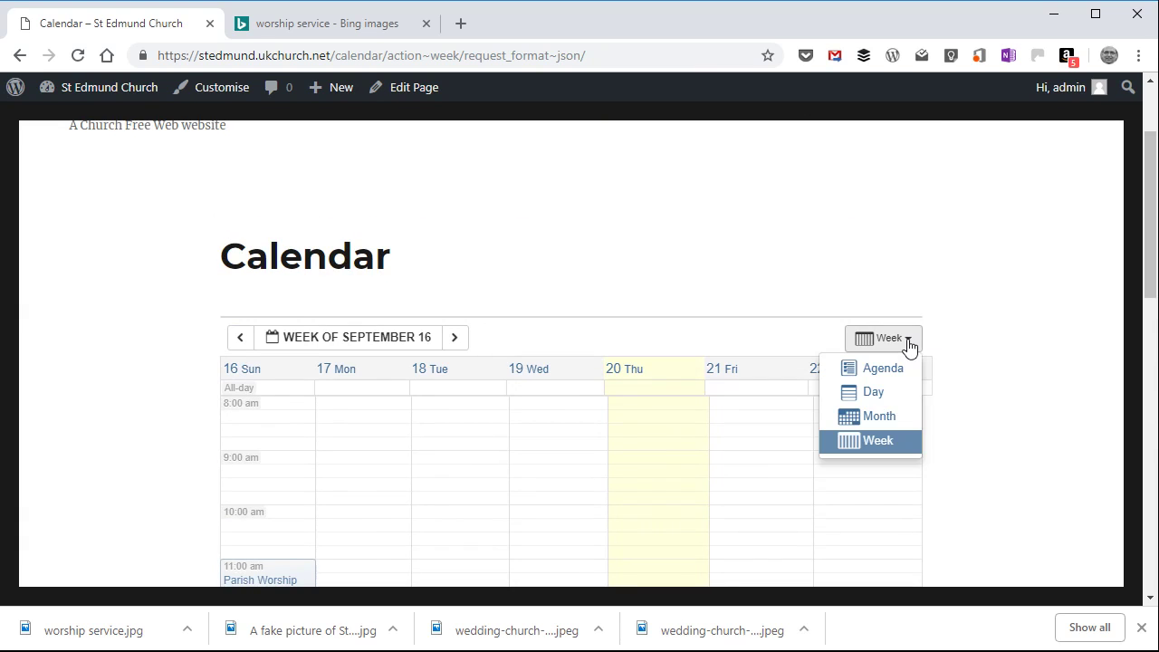
click(893, 414)
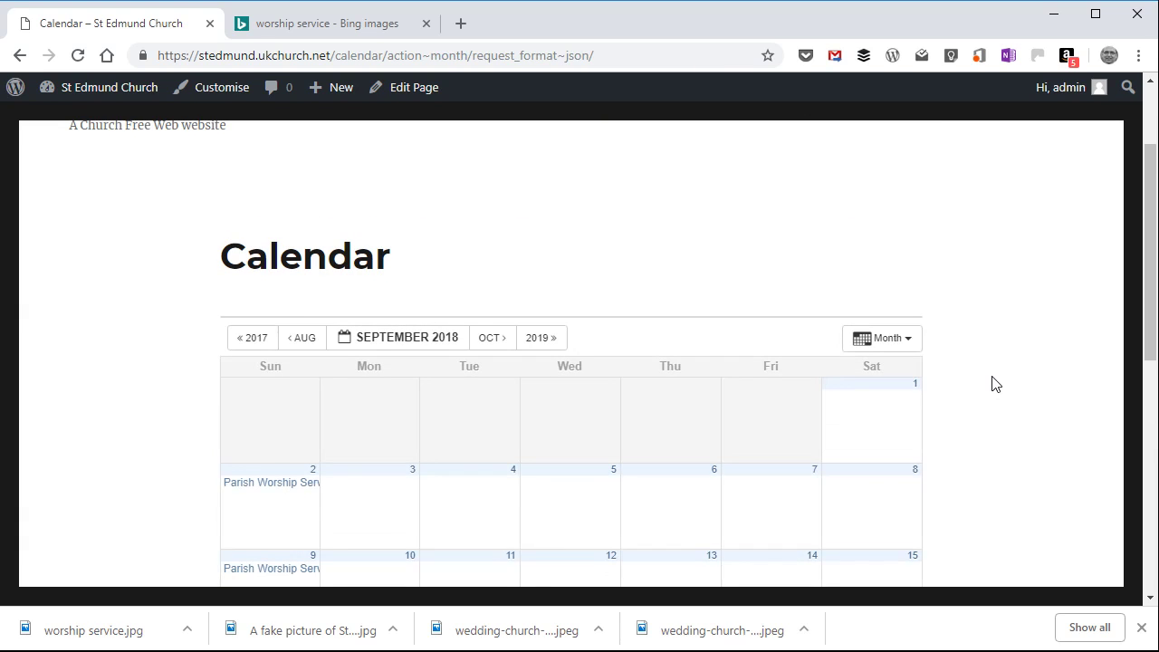
scroll(996, 384, down, 4)
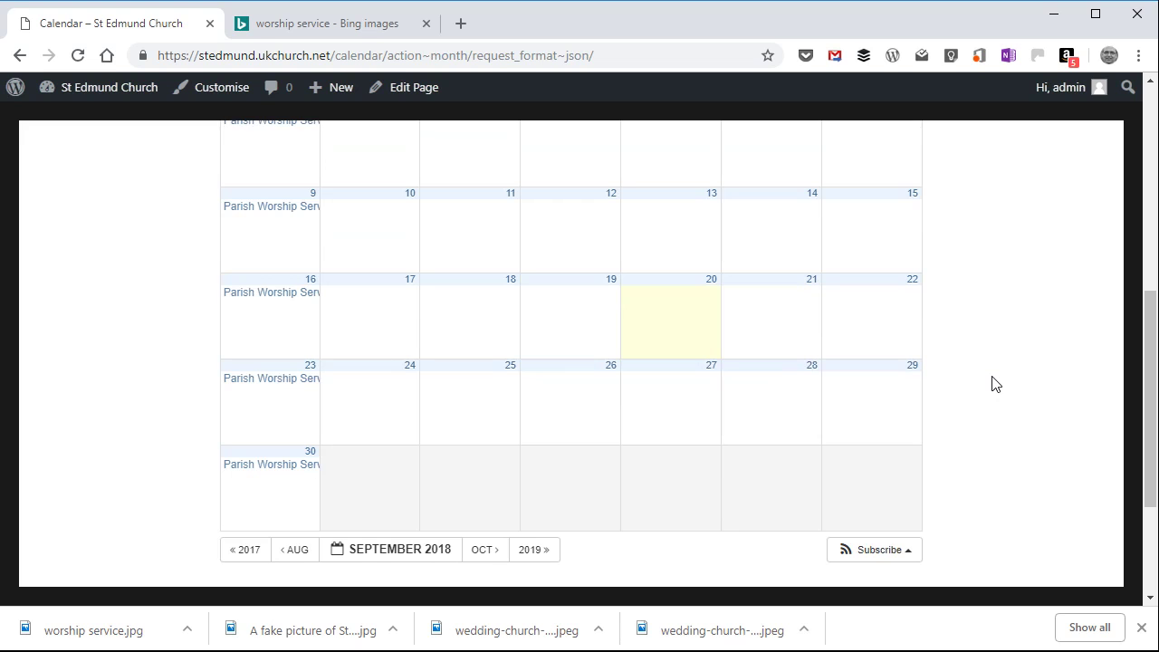
Step: Open the Parish Worship Service event for 9 September 2018 from the month grid and look over its image, date, time and description
scroll(993, 382, up, 5)
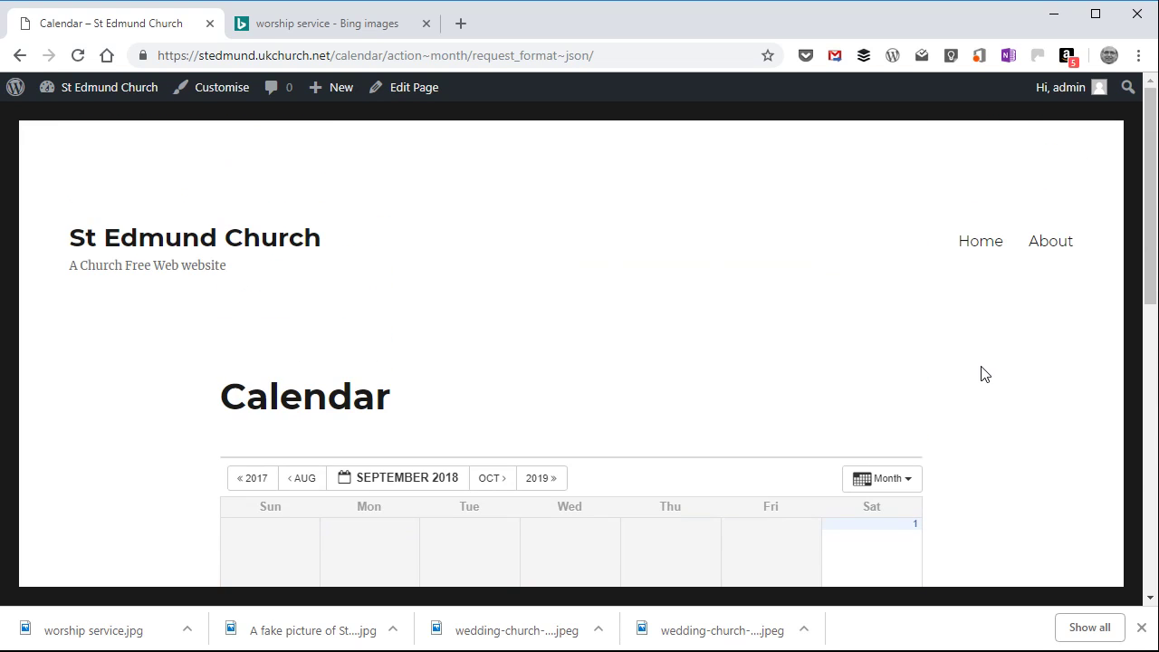
scroll(983, 374, down, 5)
scroll(975, 373, up, 4)
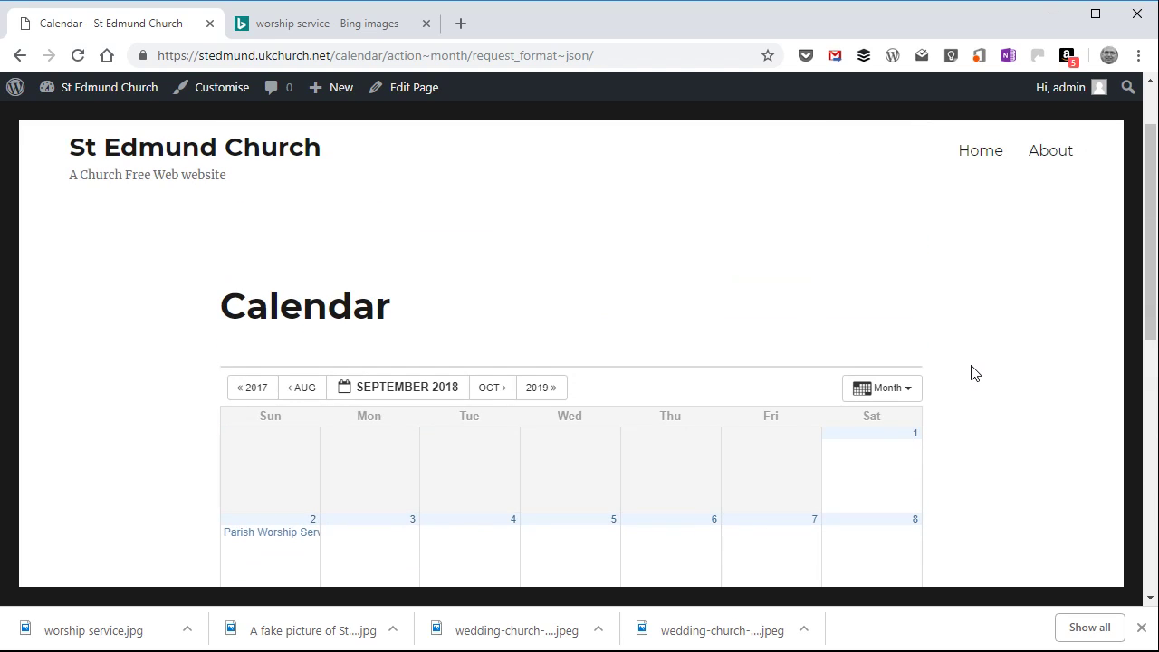
scroll(525, 357, down, 3)
mouse_move(288, 351)
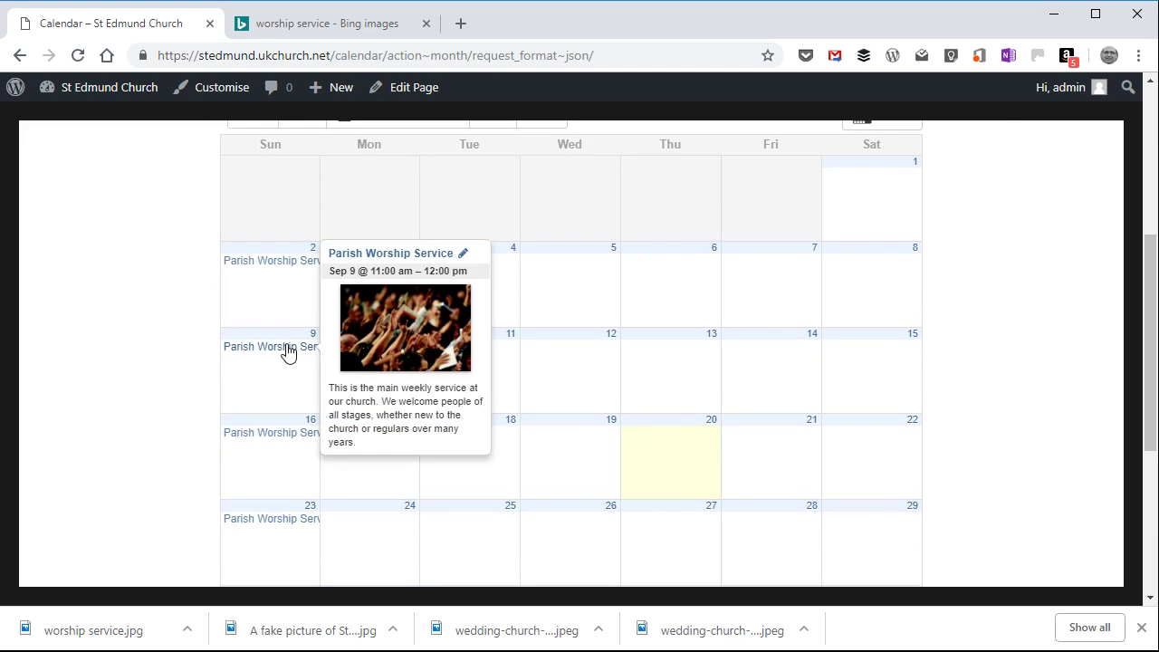
click(399, 256)
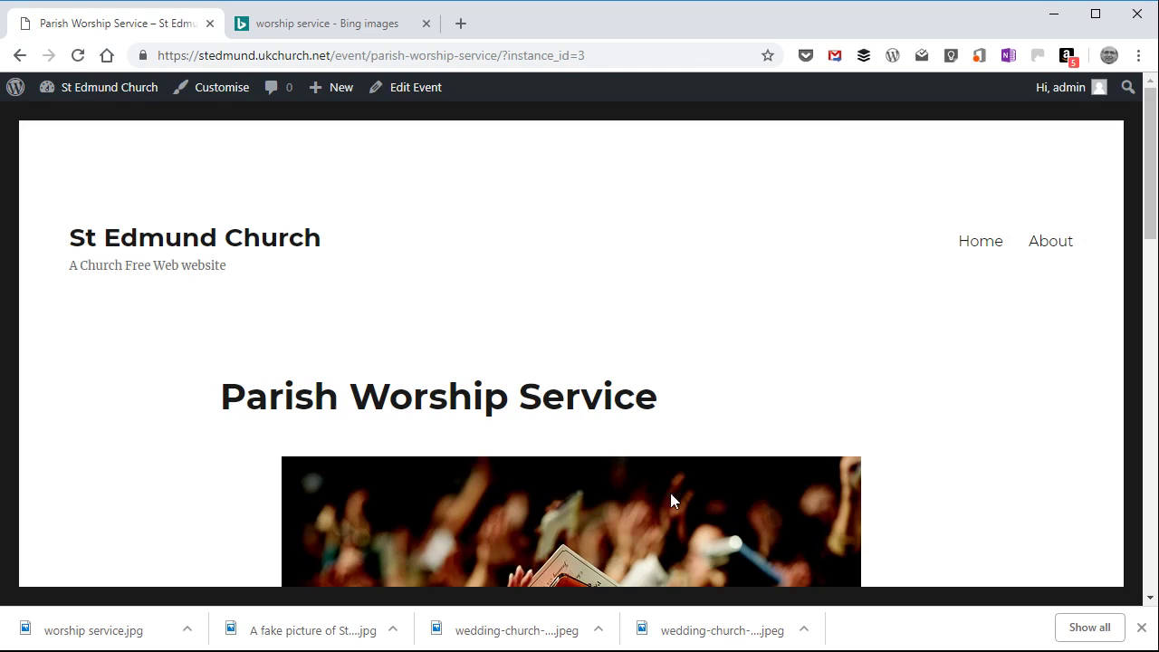
scroll(584, 481, down, 5)
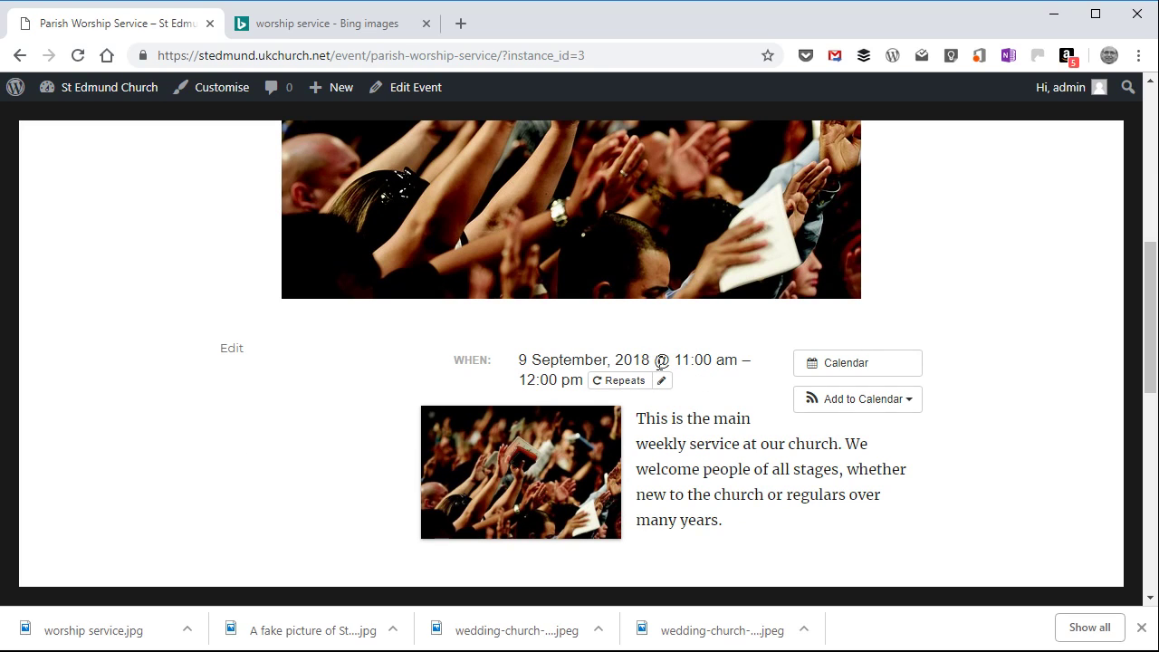
scroll(631, 356, up, 5)
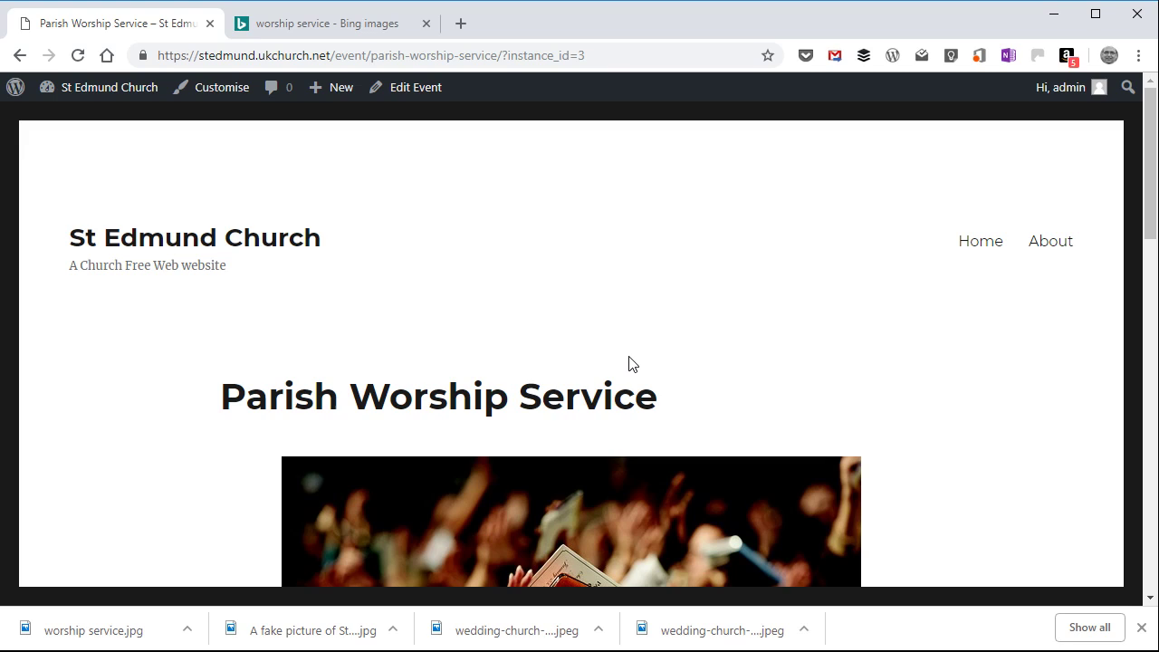
Step: Return to the site's admin dashboard and view the list of all calendar events
mouse_move(91, 94)
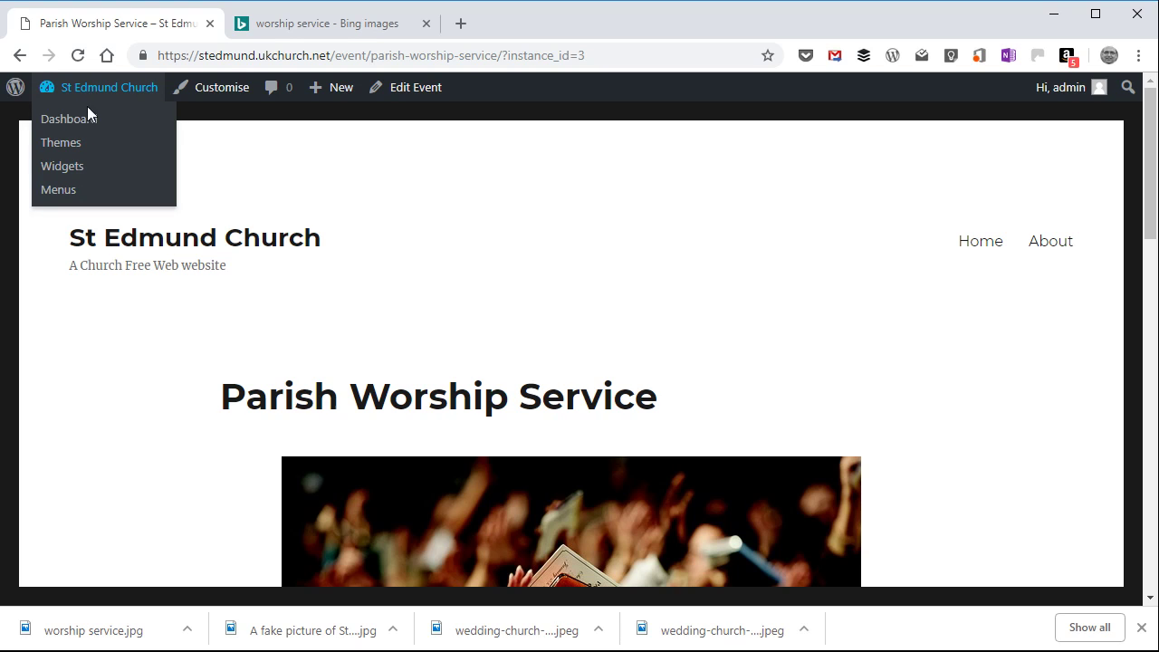
click(85, 120)
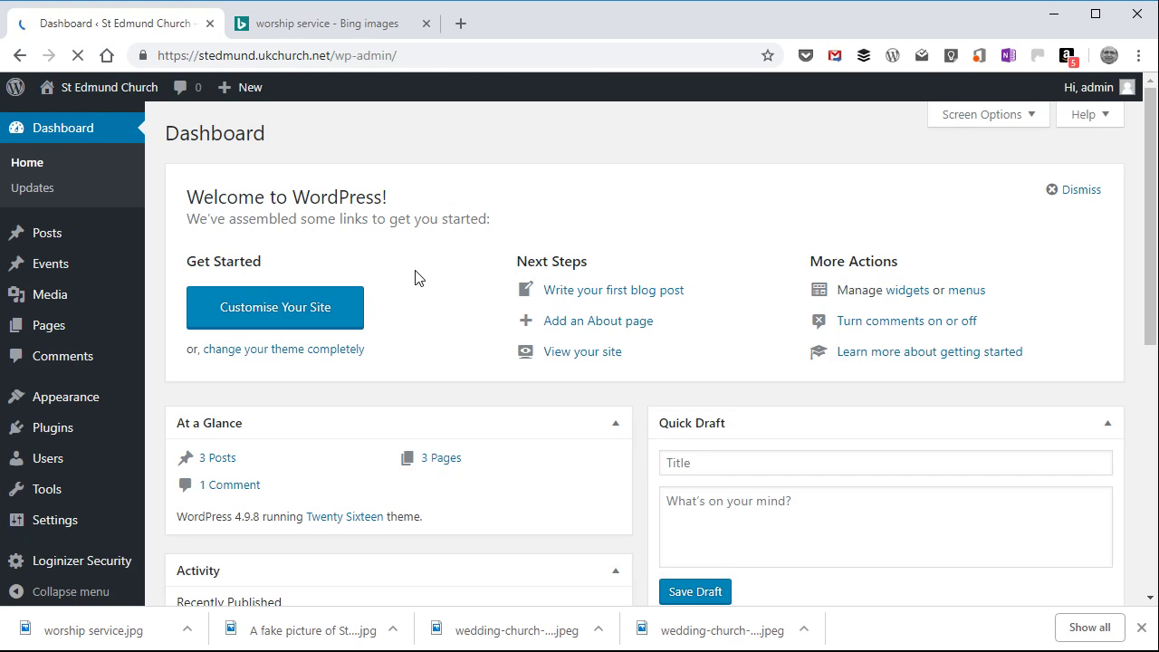
scroll(334, 262, down, 3)
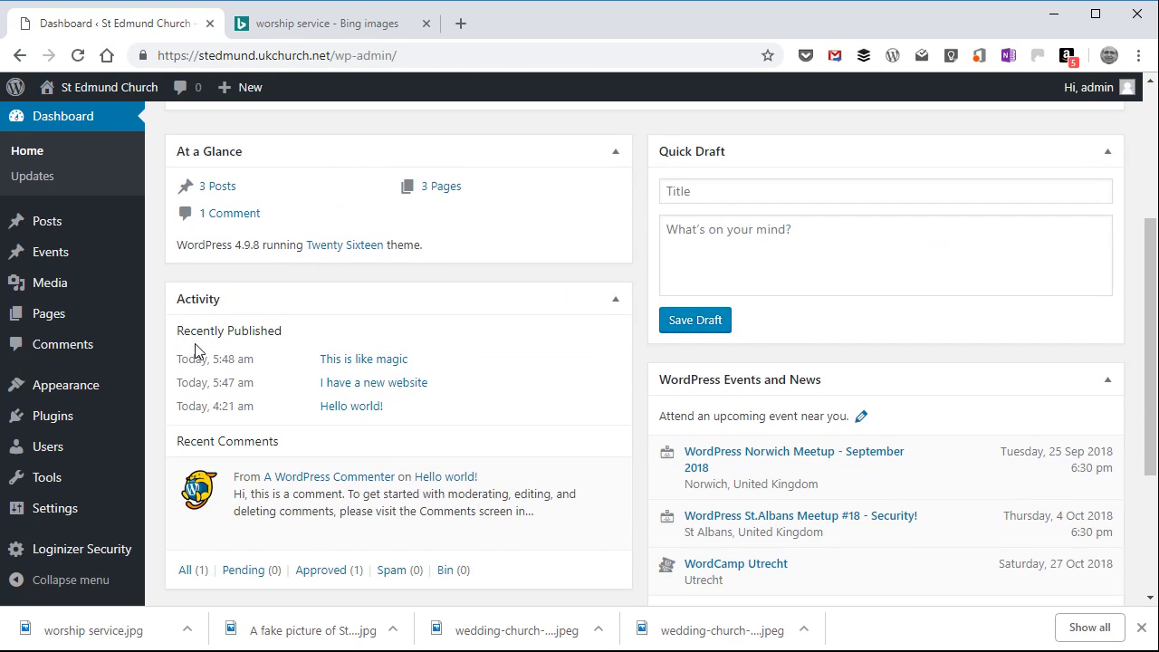
mouse_move(62, 276)
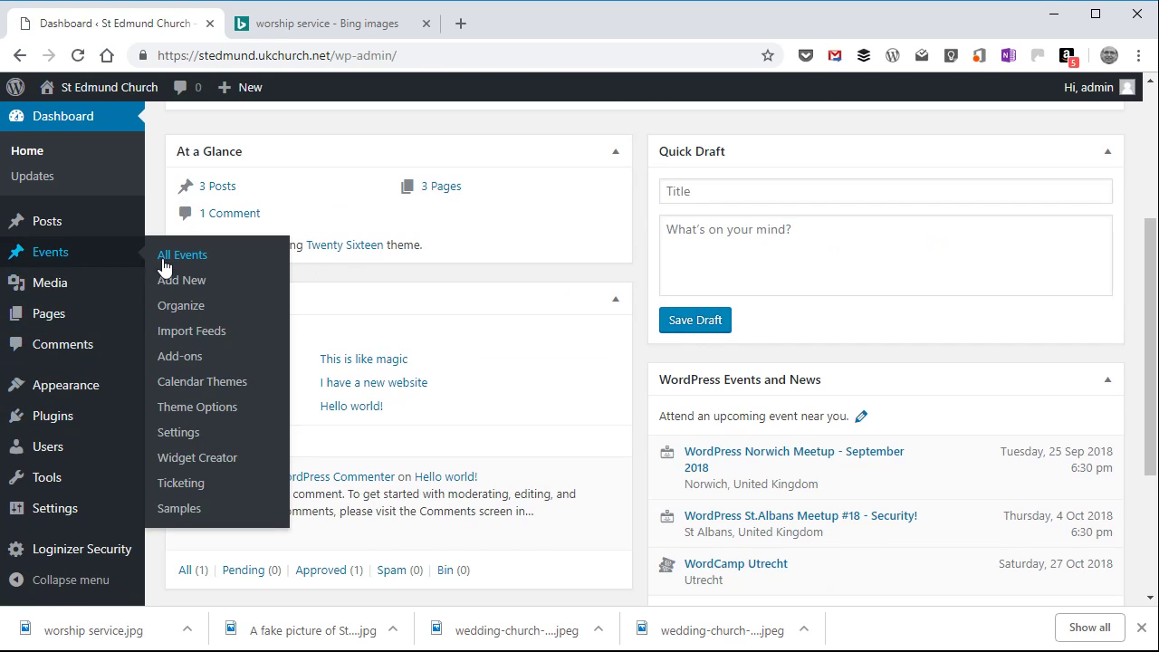
click(171, 263)
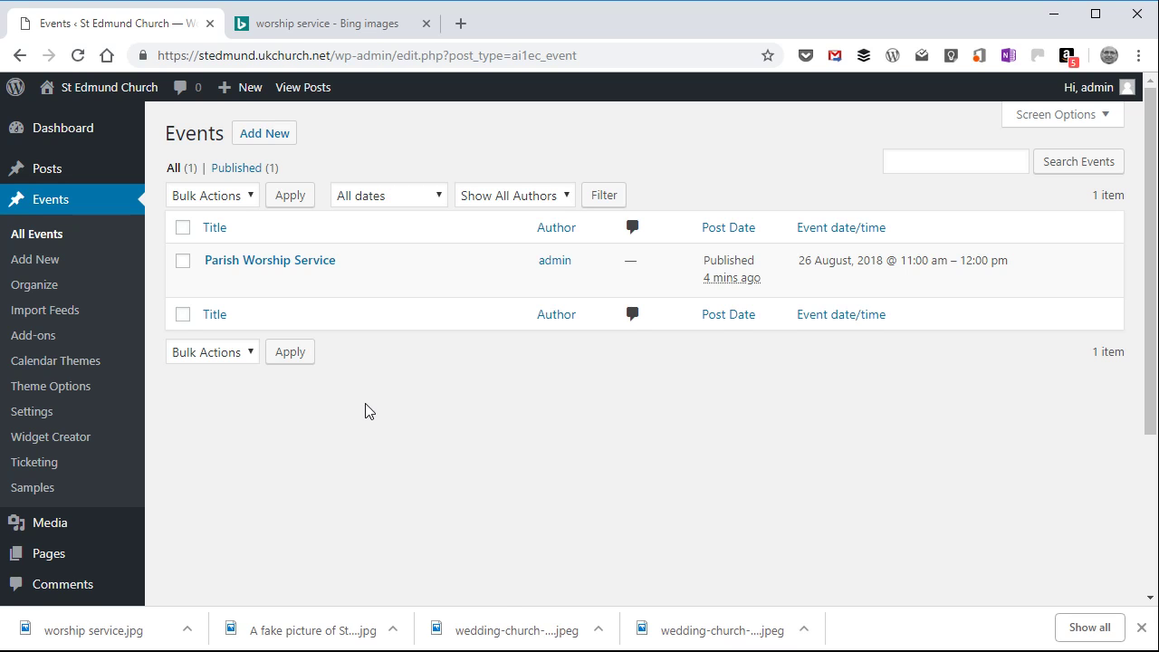
scroll(365, 403, down, 3)
scroll(365, 403, up, 3)
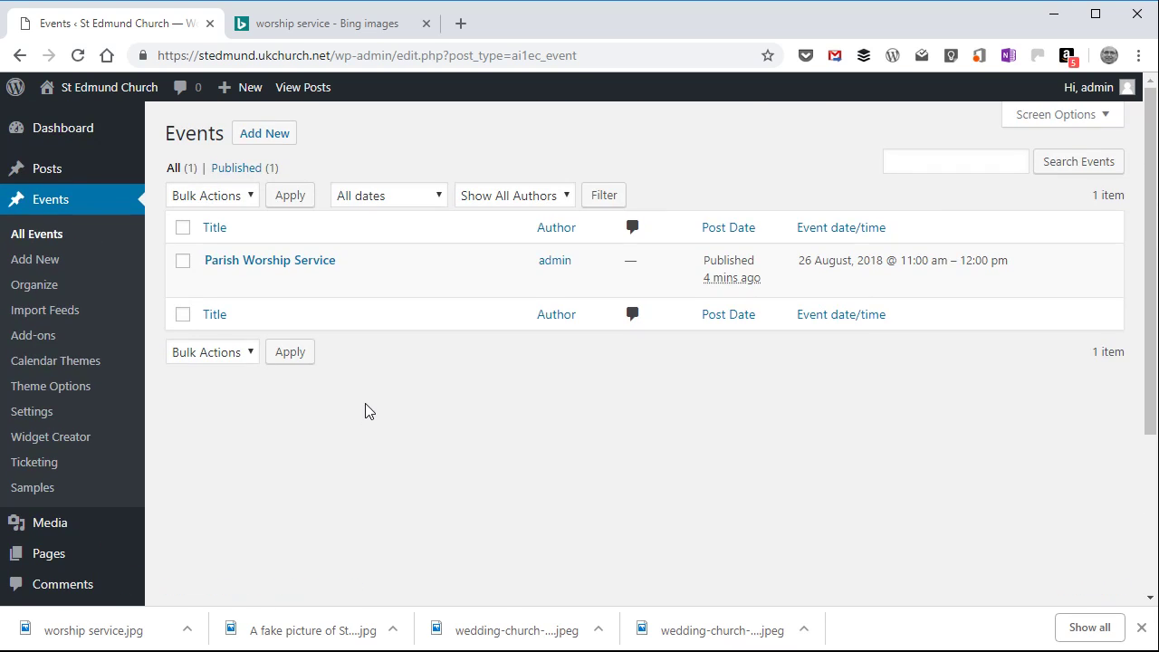